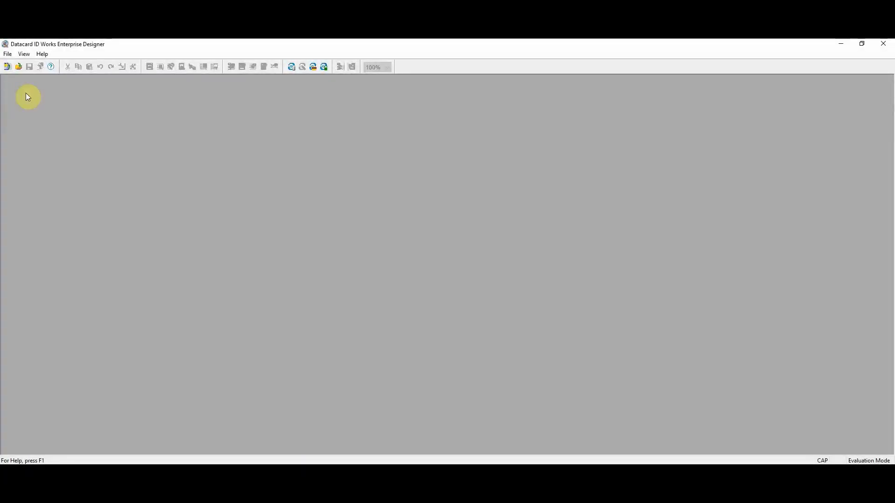
Open the existing project "Craigs IDWorks Project" to view its production form and card design
left_click(6, 55)
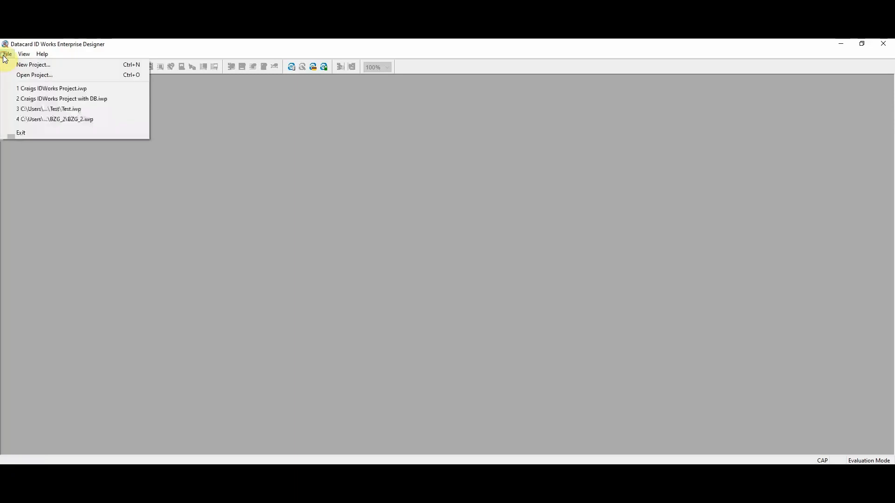
left_click(39, 79)
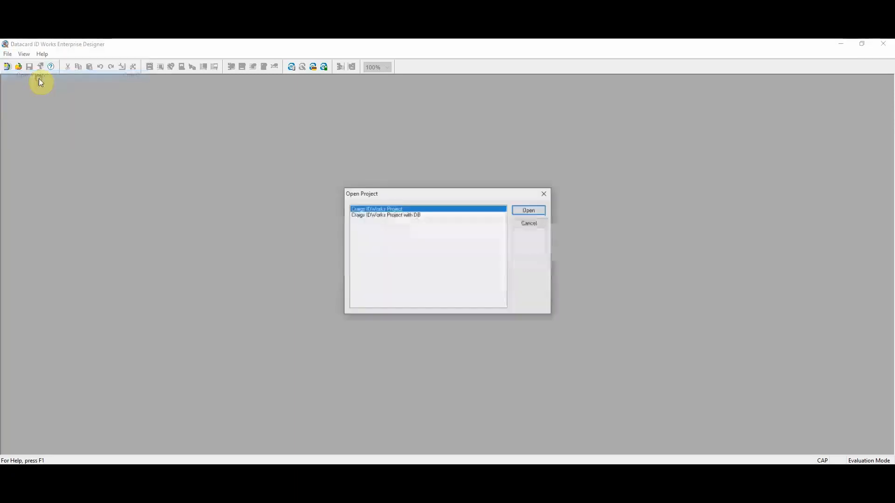
double_click(369, 208)
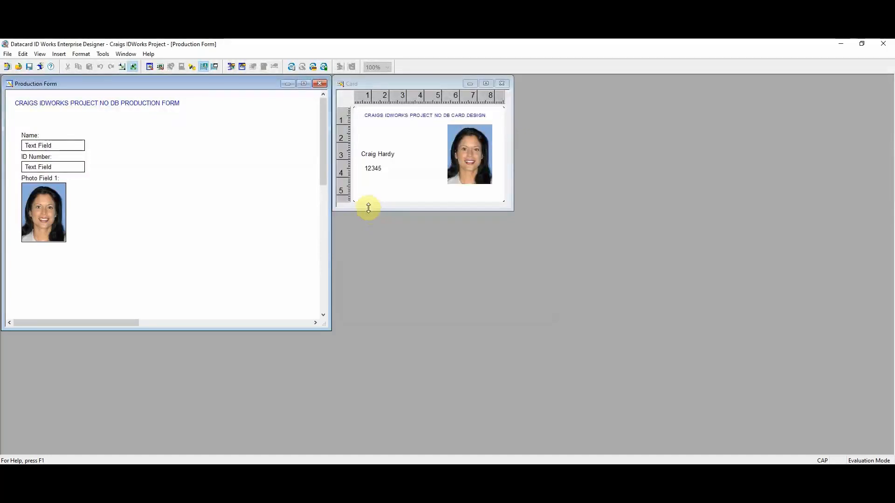
Open the project "Craigs IDWorks Project with DB" to view its production form and card design
left_click(10, 55)
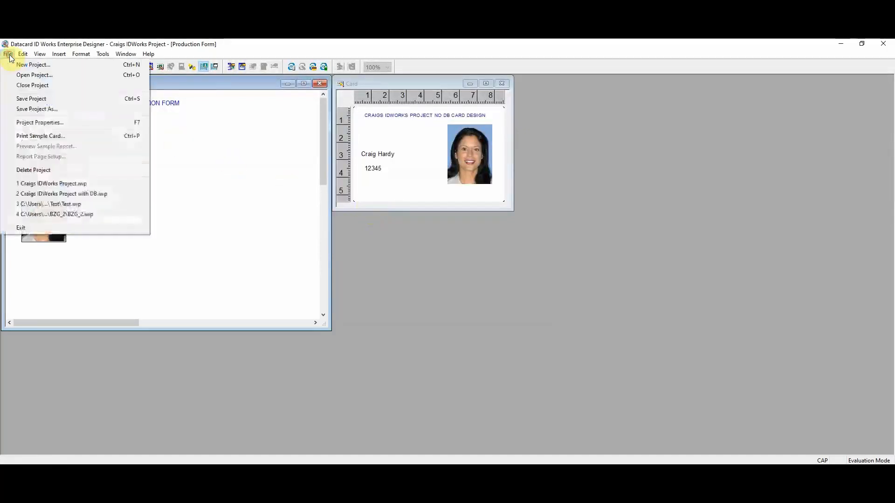
left_click(24, 74)
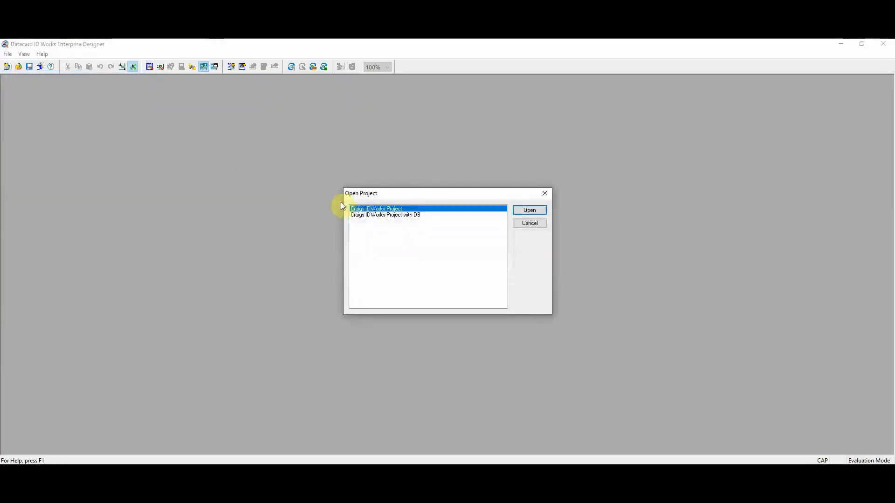
double_click(369, 215)
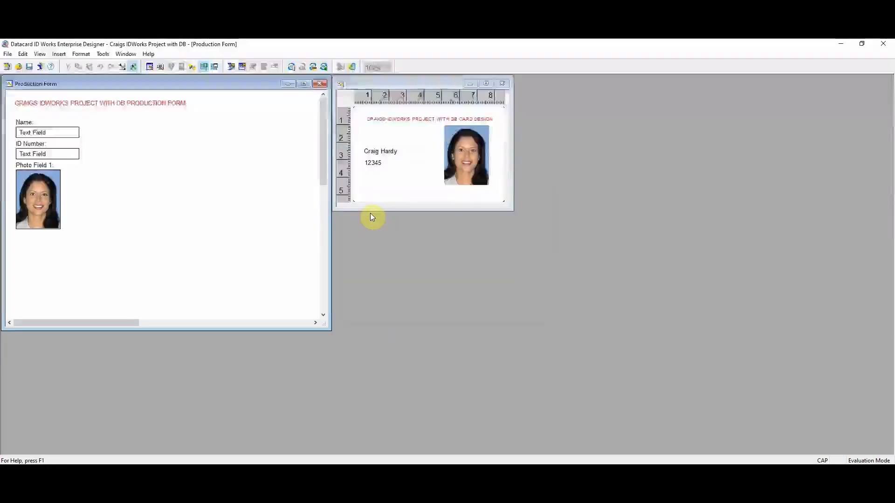
Examine the full database source path in the project properties of "Craigs IDWorks Project with DB"
left_click(8, 54)
left_click(58, 125)
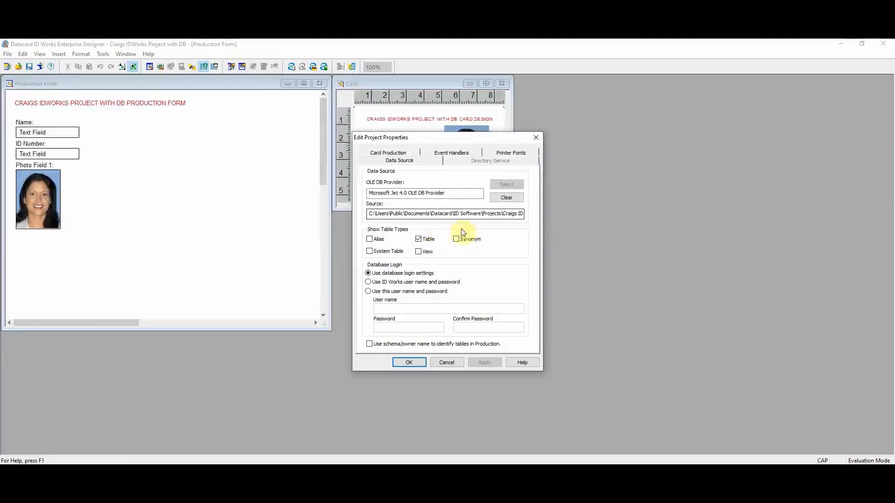
left_click(507, 215)
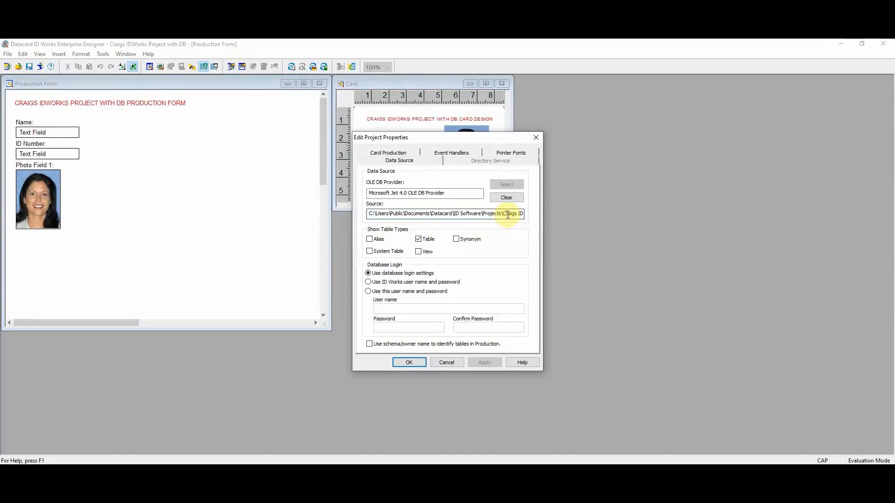
key("Right")
key("Right")
key("Right")
key("Right")
key("Right")
key("Right")
key("Right")
key("Right")
key("Right")
key("Right")
key("Right")
key("Right")
key("Right")
key("Right")
key("Right")
key("Right")
key("Right")
key("Right")
key("Right")
key("Right")
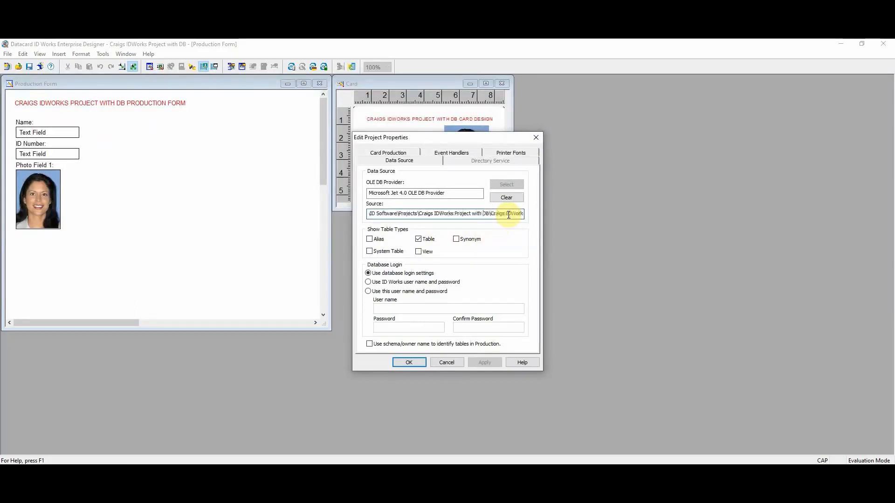
key("Right")
key("Right")
key("Right")
key("Right")
key("Right")
key("Right")
key("Right")
key("Right")
key("Right")
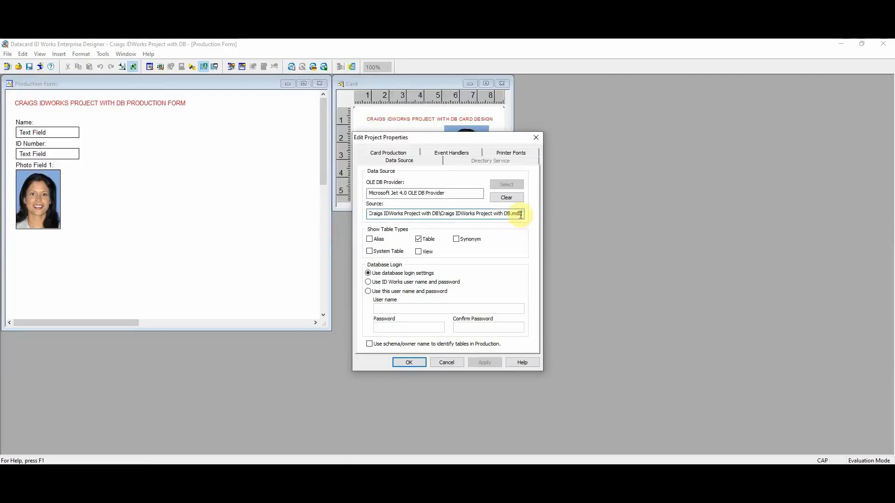
left_click_drag(520, 215, 441, 214)
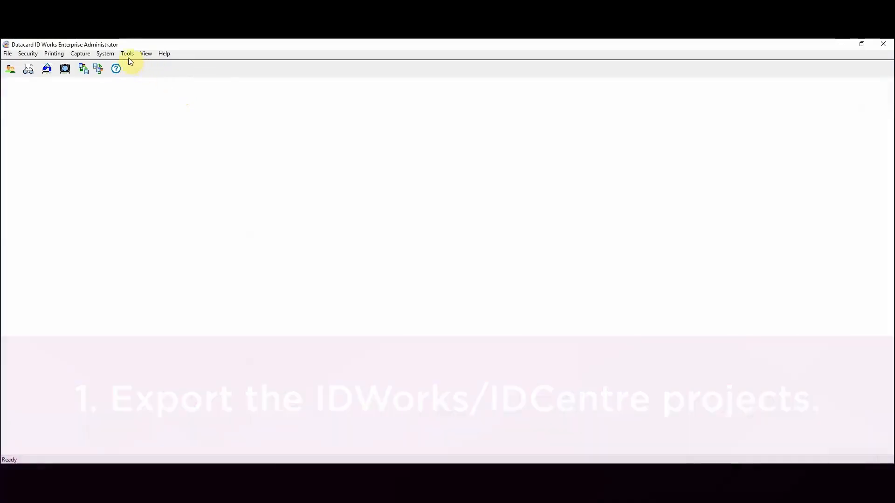
Switch to ID Works Enterprise Administrator and export both projects, with and without database, to the Desktop folder
left_click(127, 54)
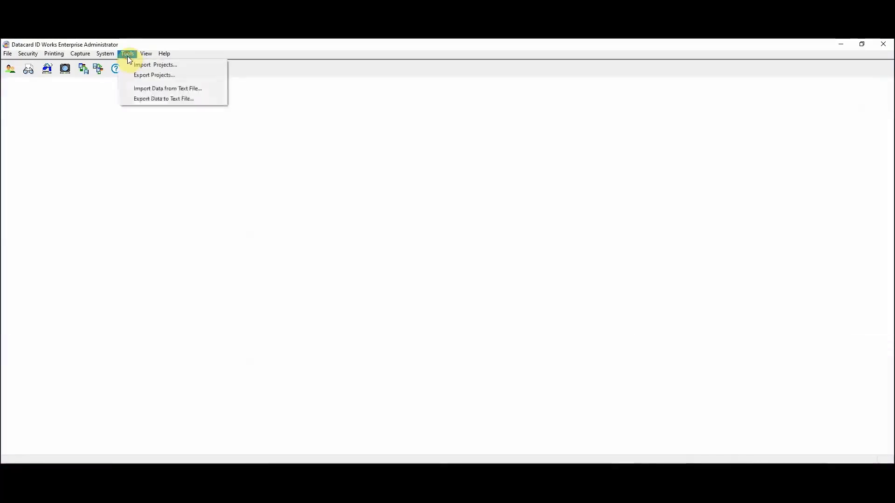
left_click(145, 75)
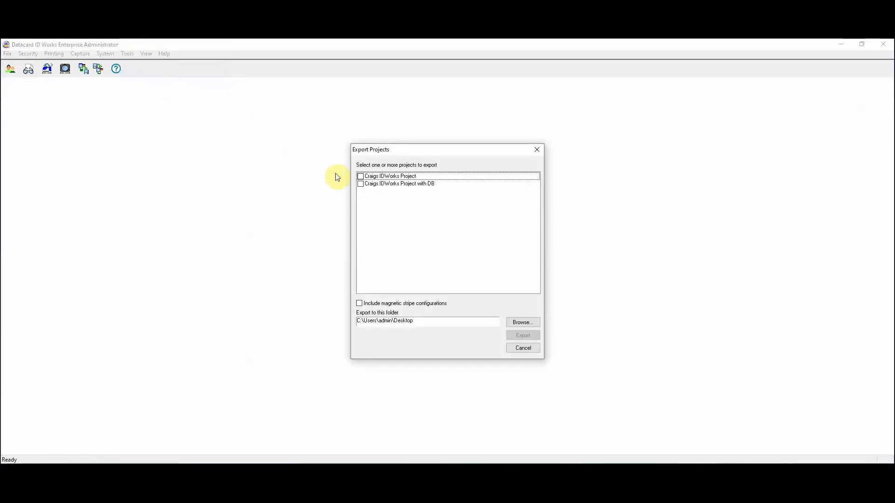
left_click(360, 177)
left_click(361, 185)
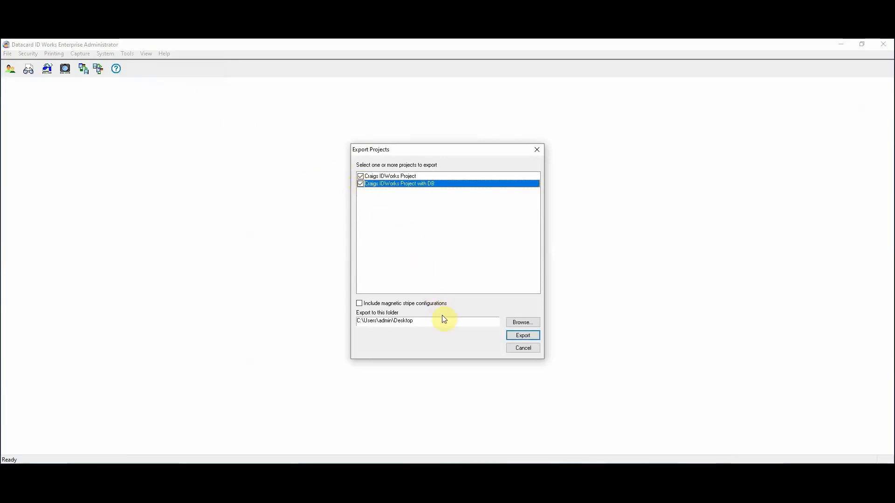
left_click(515, 323)
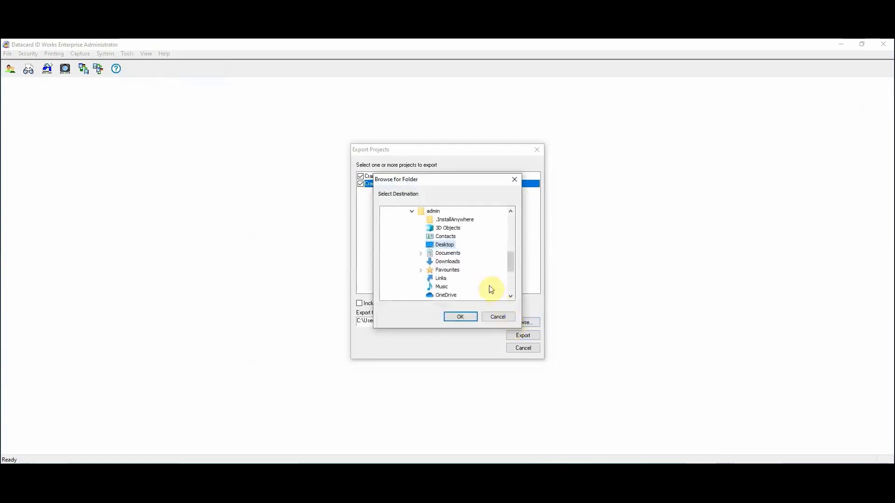
left_click(462, 315)
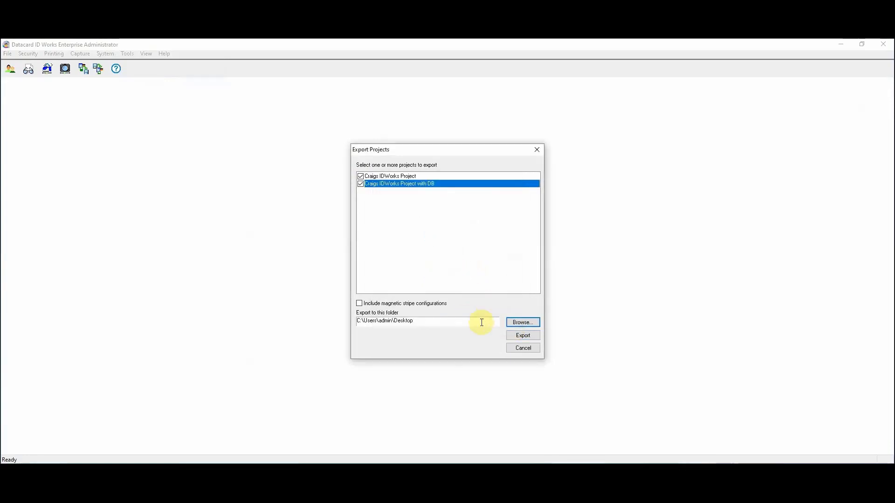
left_click(515, 335)
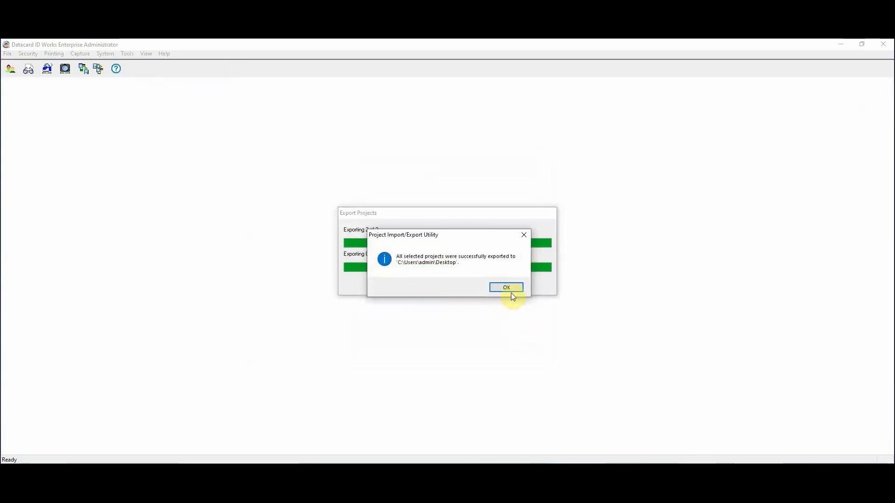
left_click(510, 289)
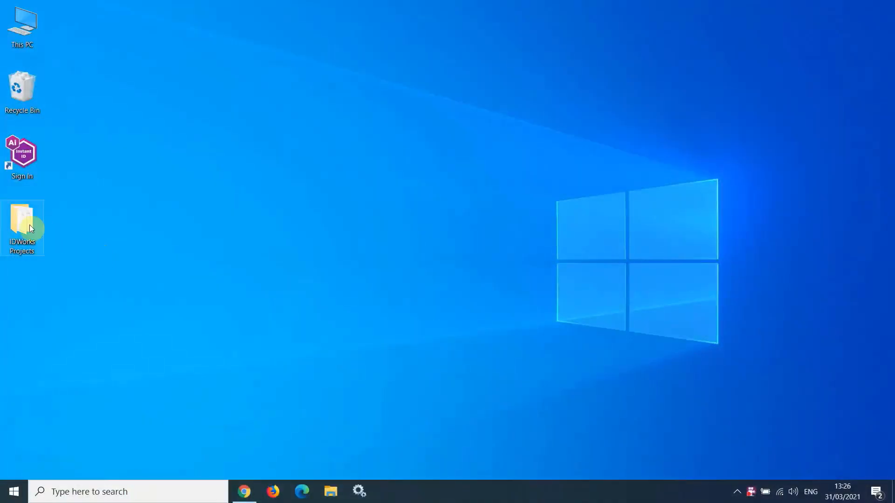
Open the IDWorks Projects folder on the desktop, and bring up the Migration tool in Adaptive Issuance Instant ID
double_click(27, 228)
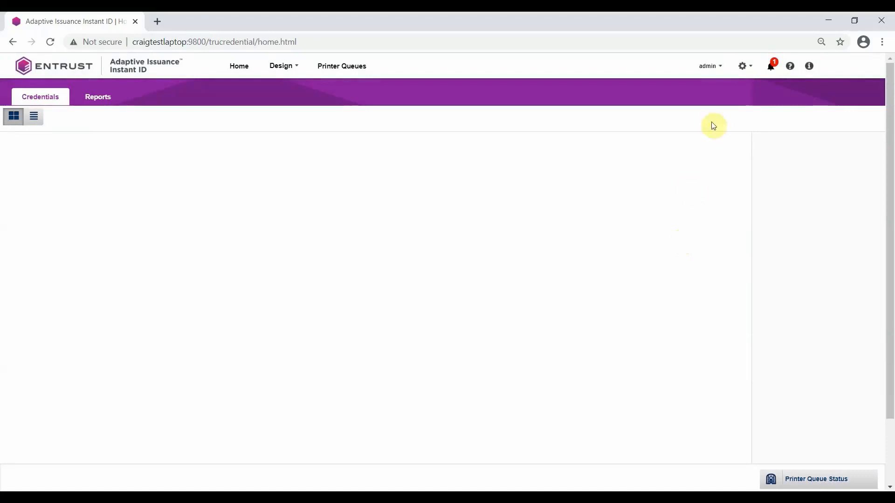
left_click(742, 66)
left_click(751, 96)
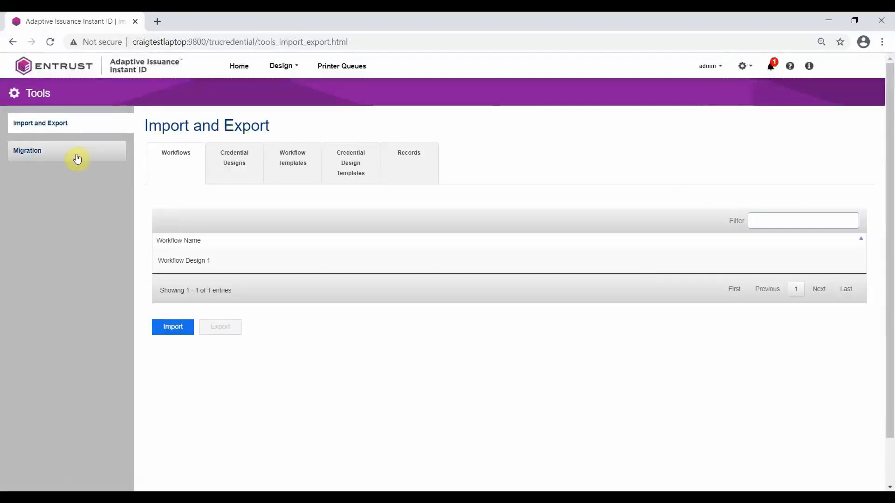
left_click(77, 158)
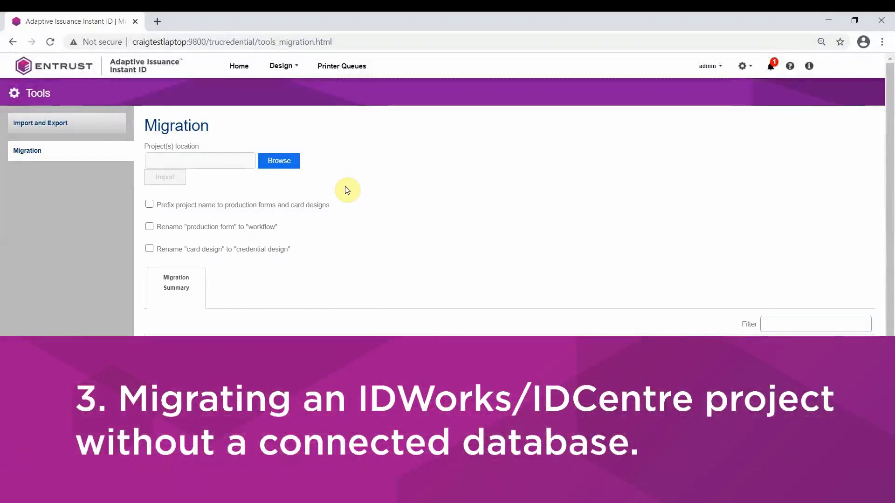
Import "Craigs IDWorks Project.iwx" from the desktop's IDWorks Projects folder through migration and dismiss the resulting summary
left_click(278, 161)
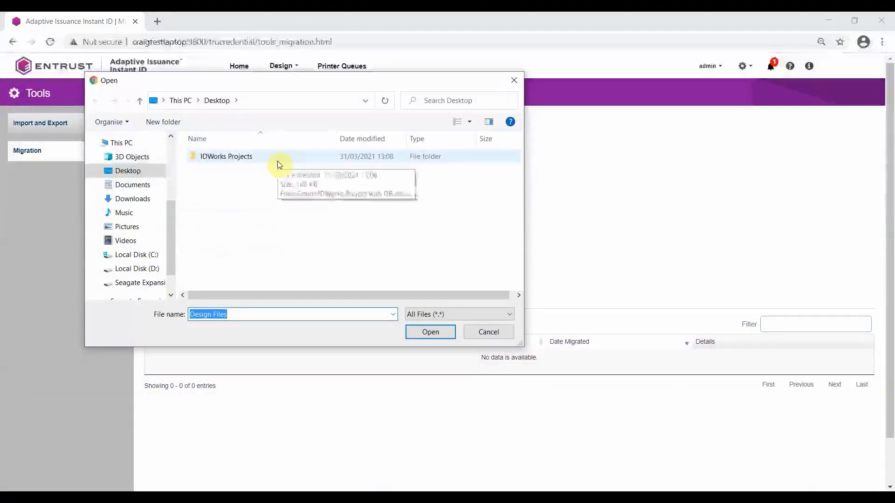
double_click(279, 162)
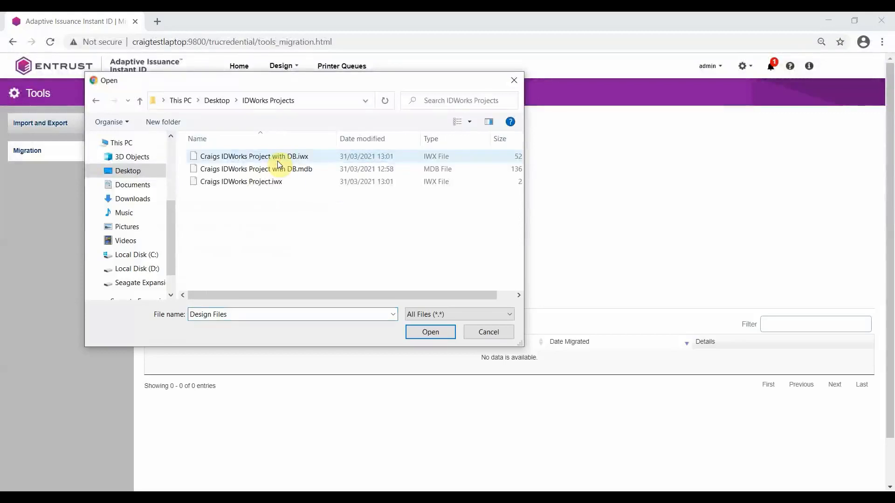
left_click(276, 180)
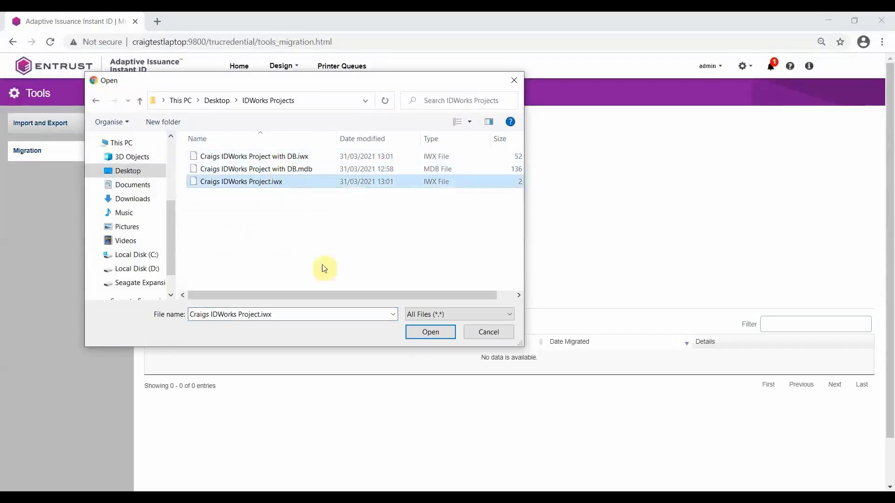
left_click(412, 334)
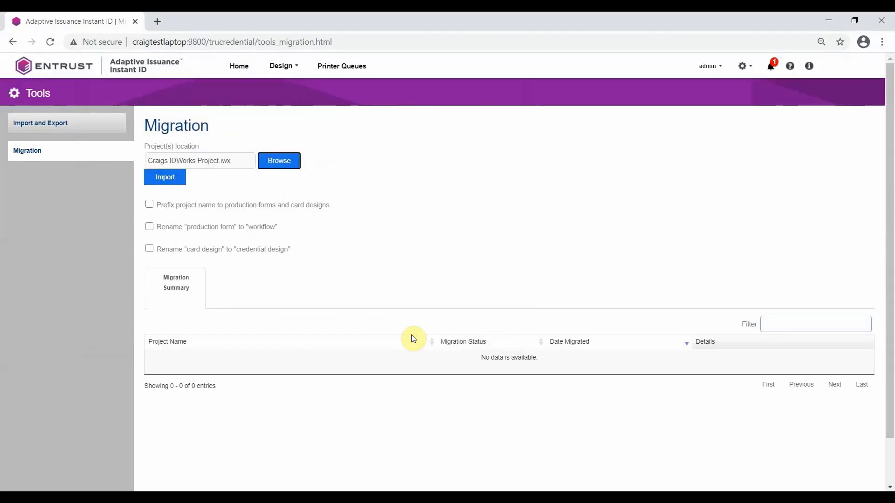
left_click(180, 178)
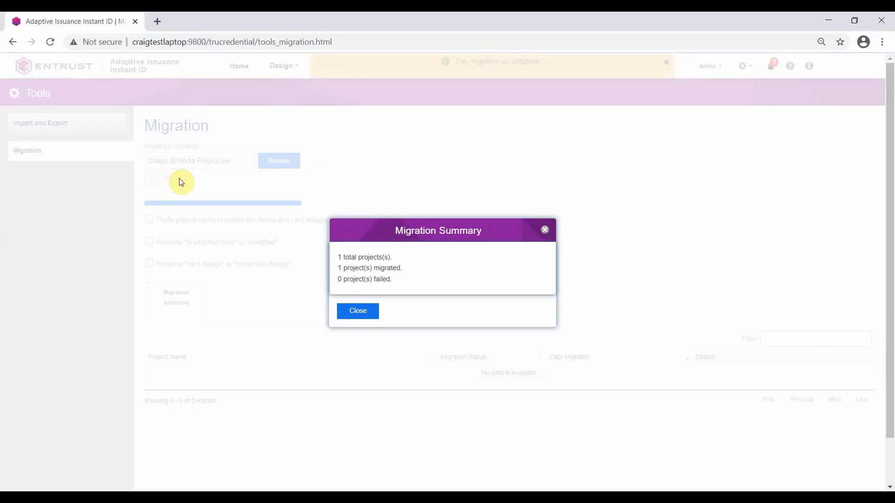
left_click(356, 312)
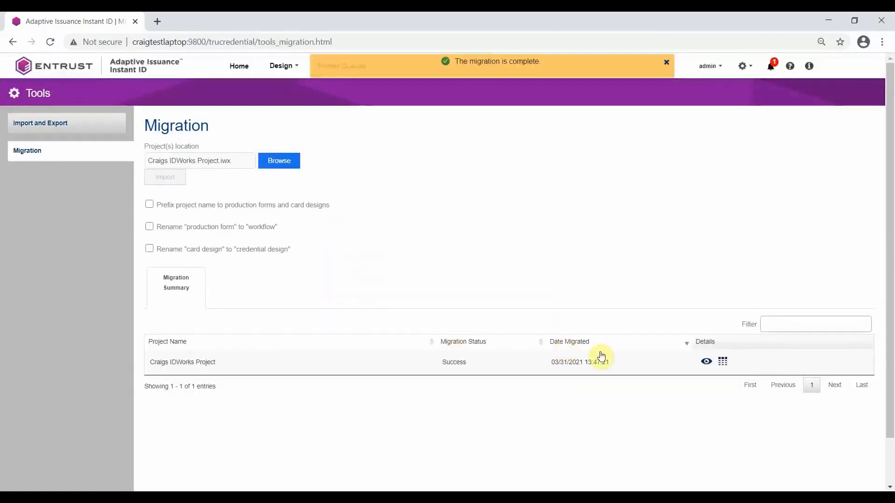
Review the migration summary and the component-level migration details of the imported project
left_click(707, 362)
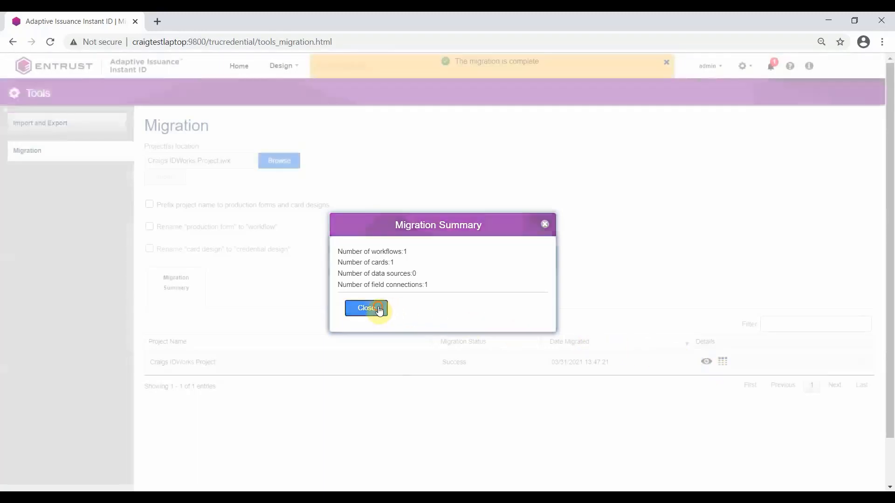
left_click(387, 309)
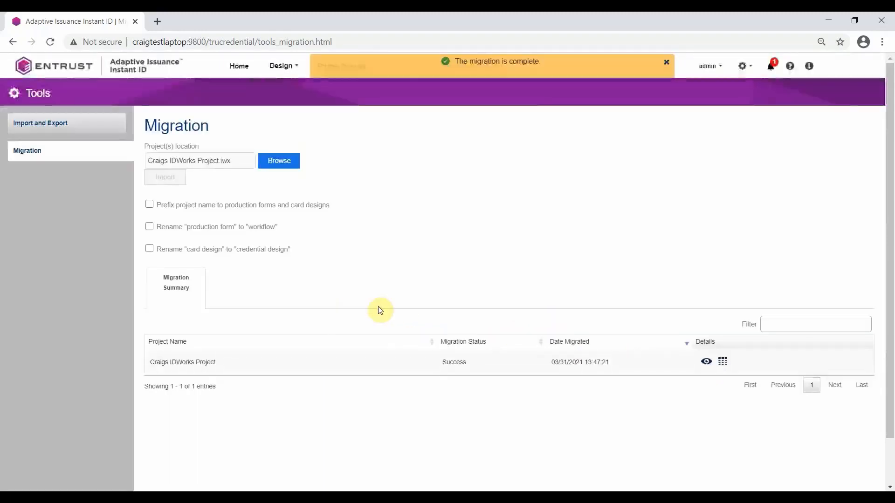
left_click(723, 362)
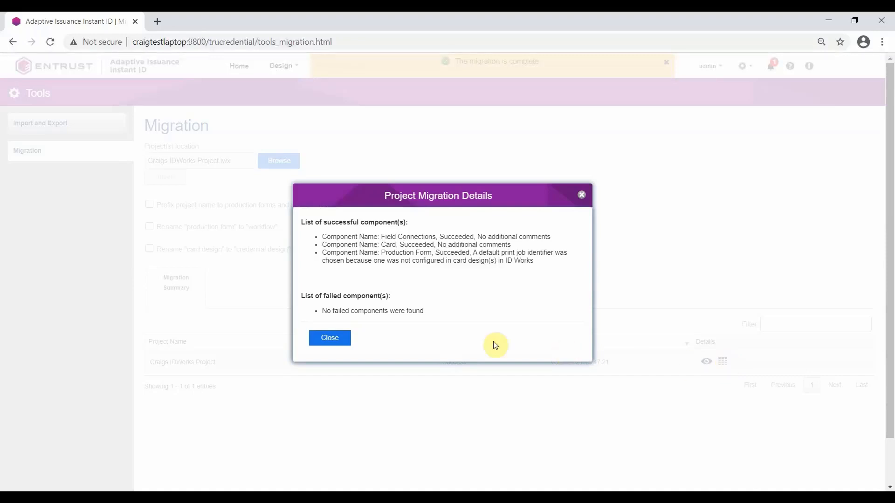
left_click(345, 342)
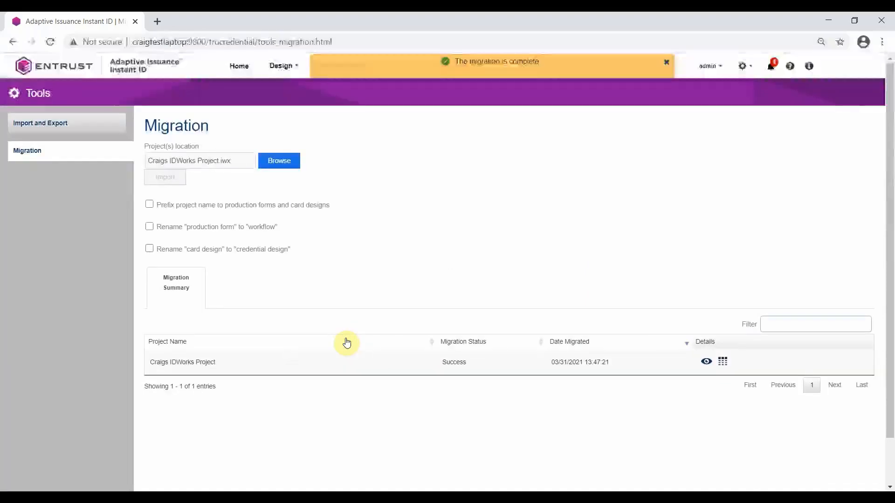
Check the migrated items in the credential designs list and the workflows list
left_click(280, 66)
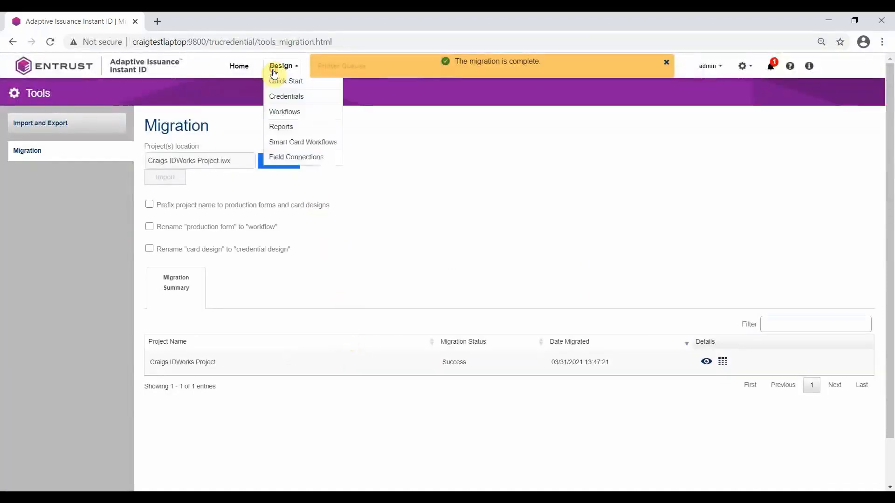
left_click(281, 95)
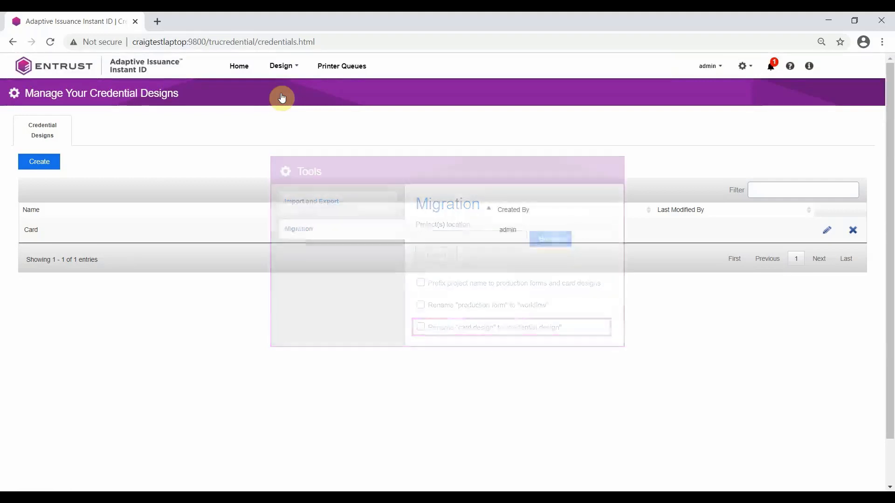
left_click(279, 67)
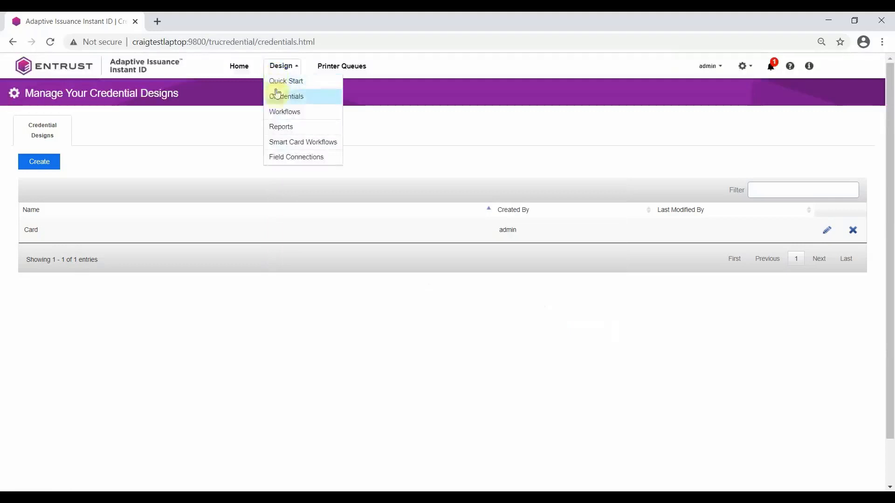
left_click(278, 112)
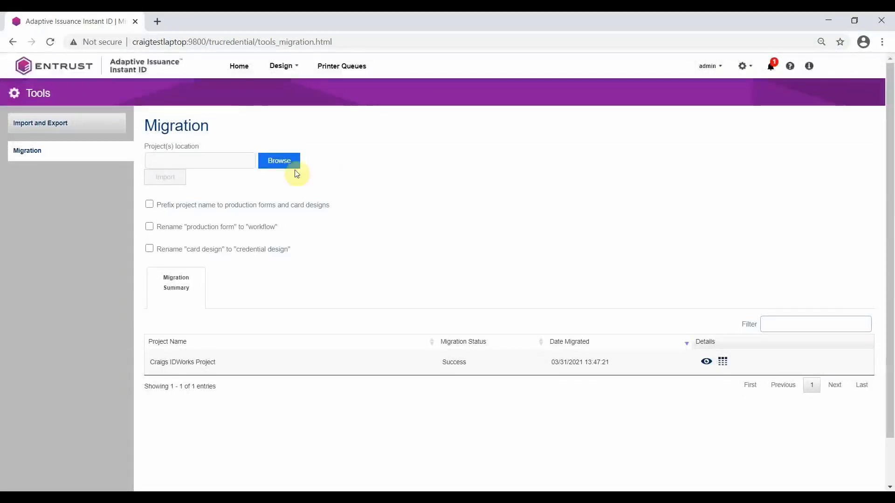
Import "Craigs IDWorks Project.iwx" through migration again, with the project name prefixed to production forms and card designs
left_click(272, 163)
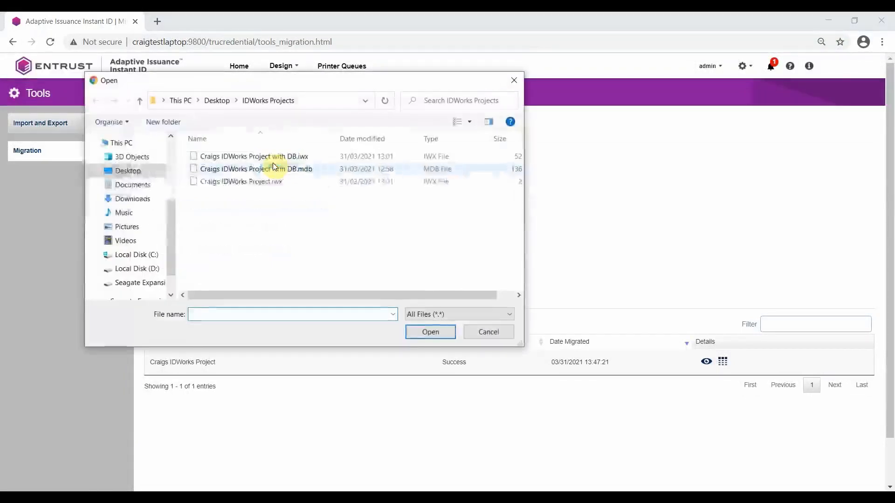
left_click(273, 181)
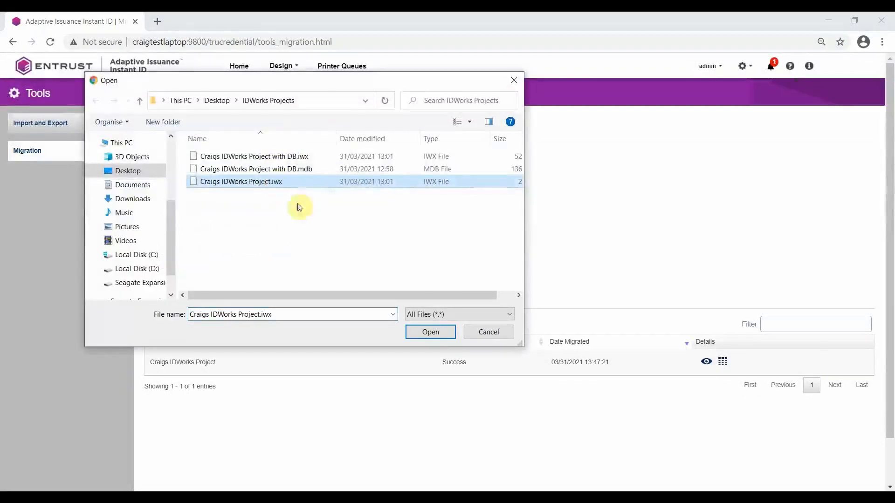
left_click(413, 333)
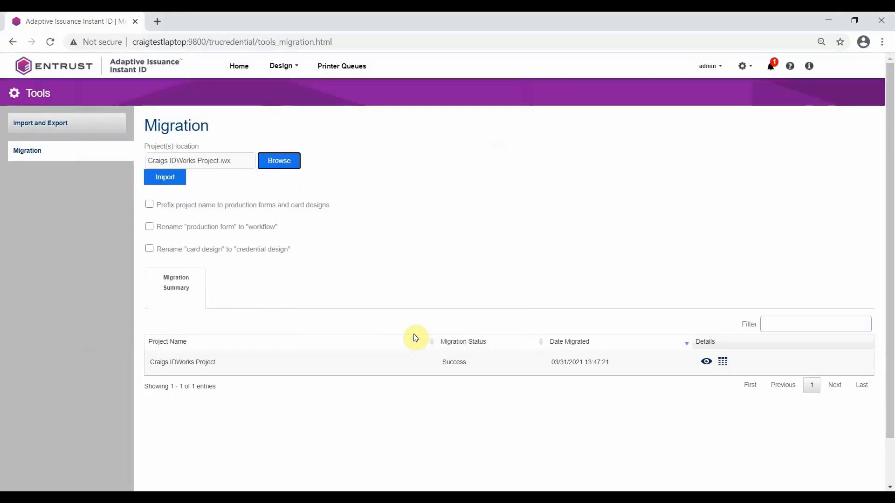
left_click(150, 204)
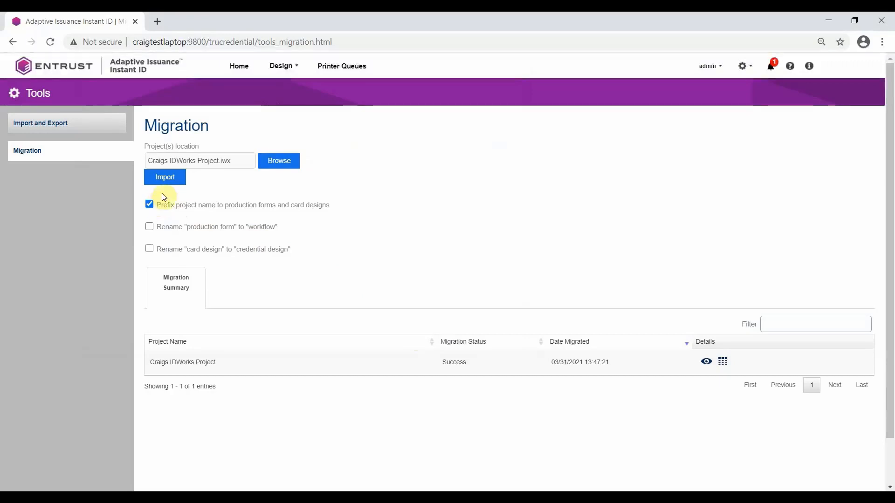
left_click(170, 181)
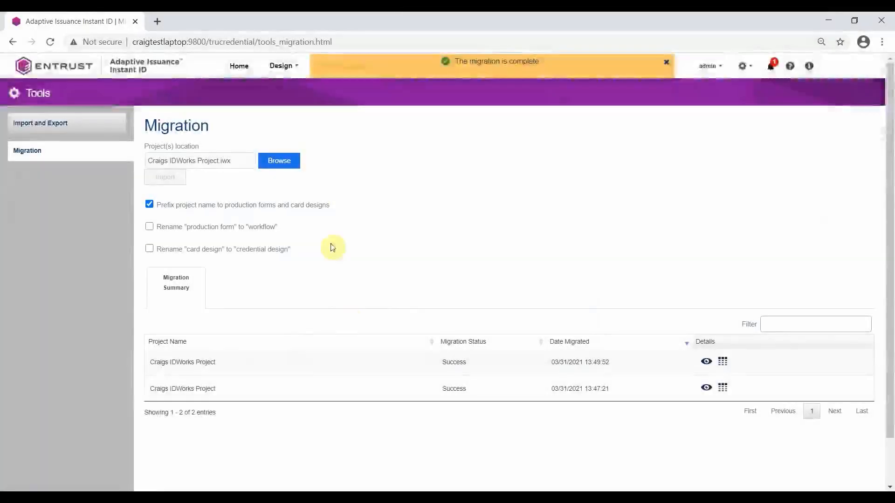
Check the credential designs and workflows lists for the items migrated with the project name prefix
left_click(280, 72)
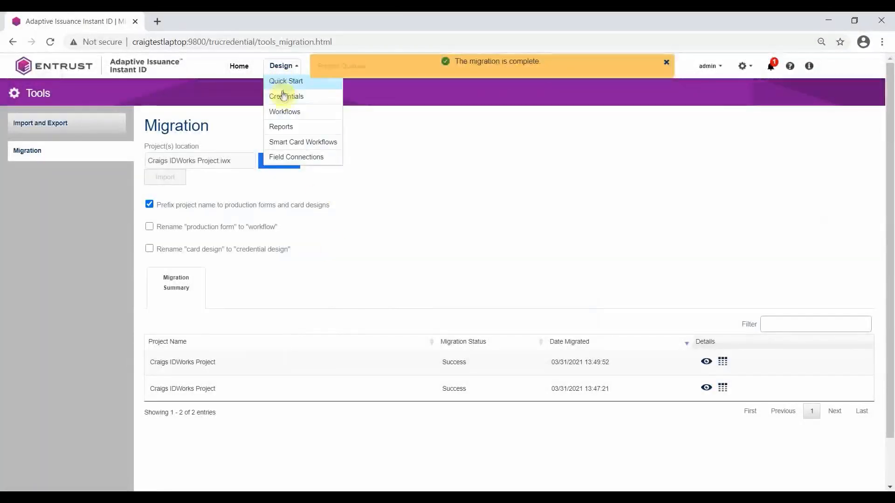
left_click(286, 96)
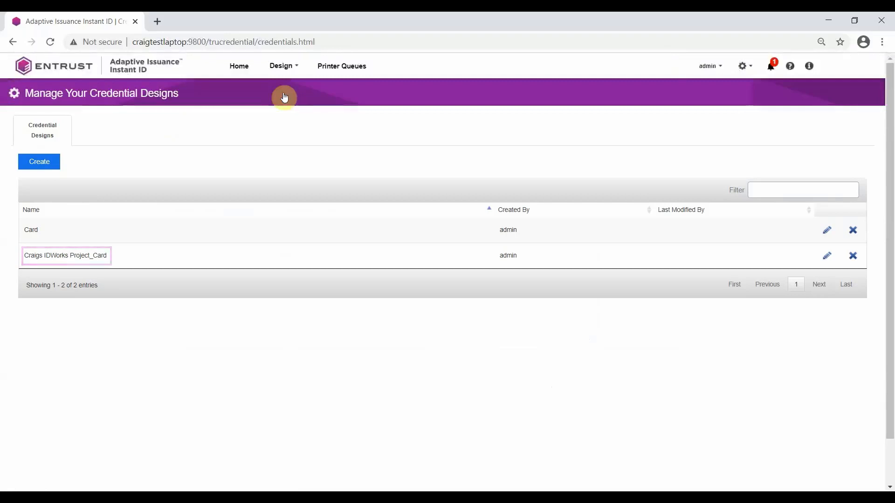
left_click(284, 74)
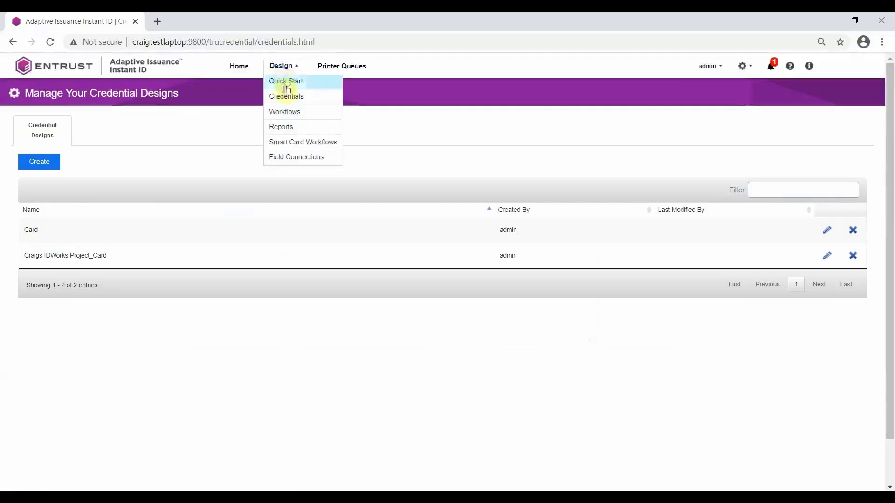
left_click(286, 113)
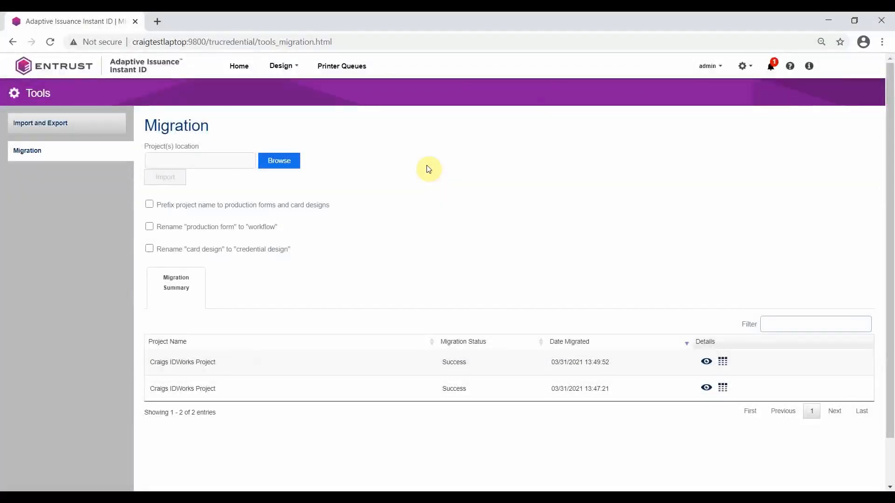
Open the "Craigs IDWorks Project_Card" credential design in the designer and inspect its front and back
left_click(281, 65)
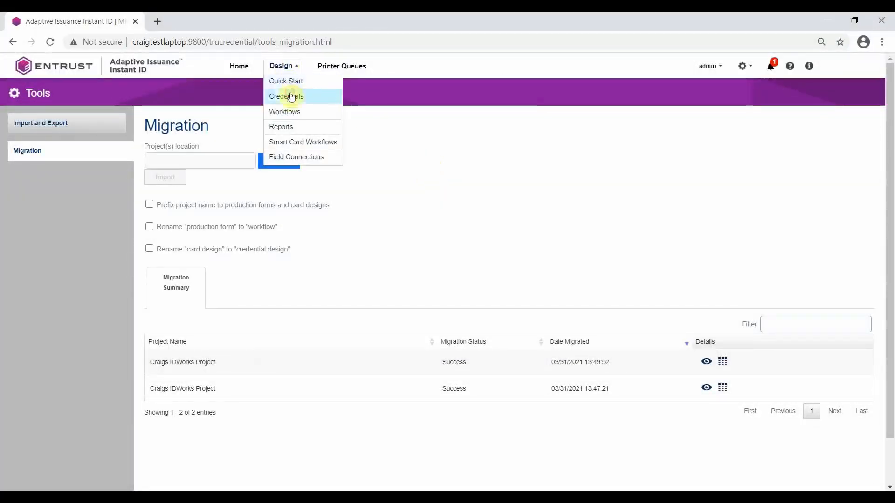
left_click(284, 90)
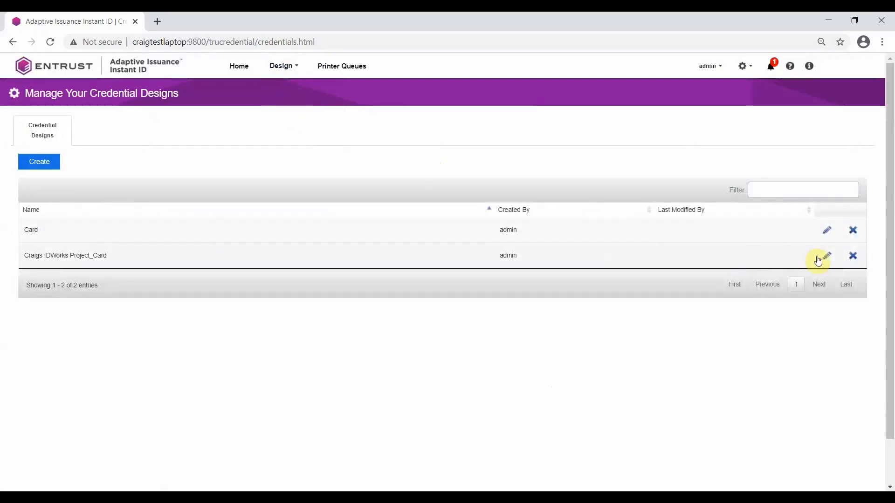
left_click(826, 257)
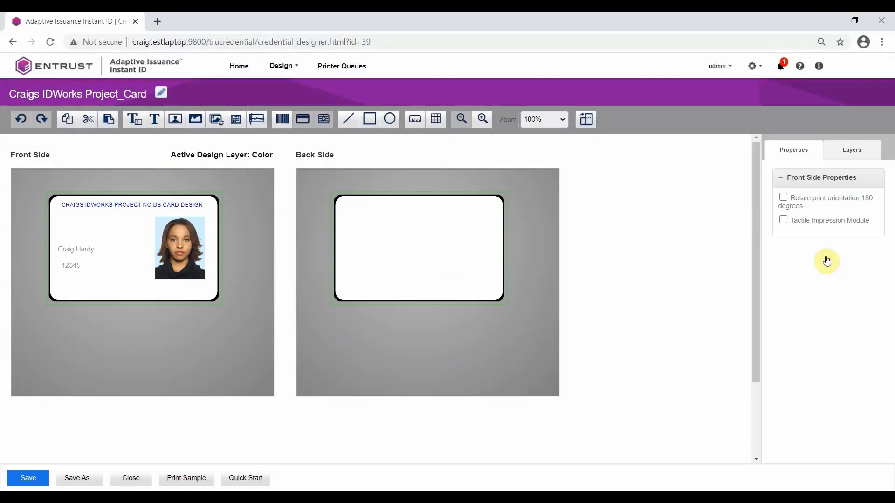
Open the "Craigs IDWorks Project_Production Form" workflow and move its photo field down to about 234 from the top and ID Number to about 163
left_click(283, 65)
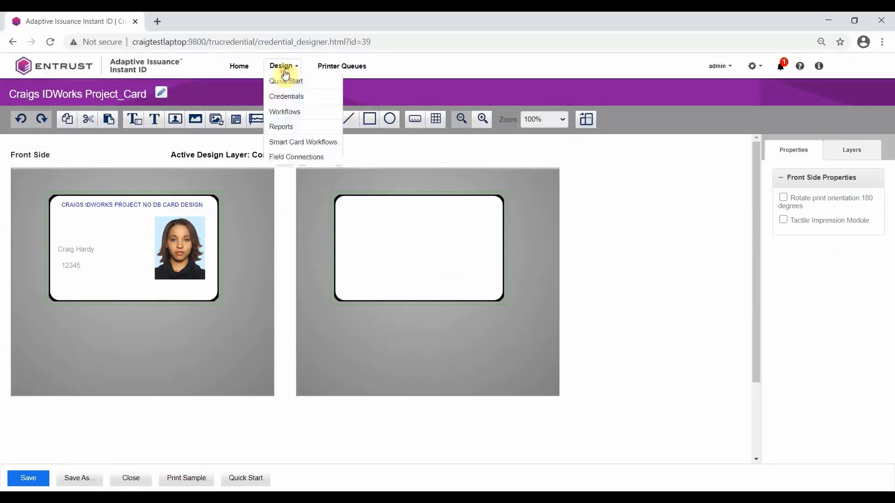
left_click(285, 110)
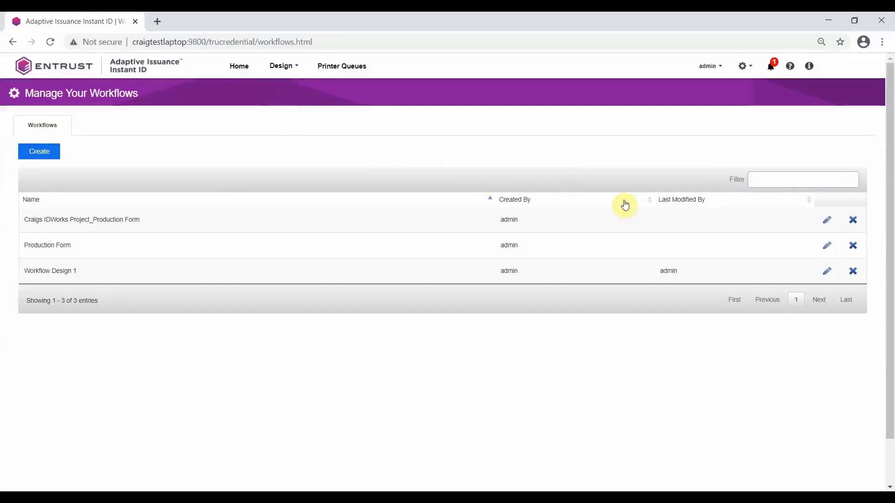
left_click(826, 222)
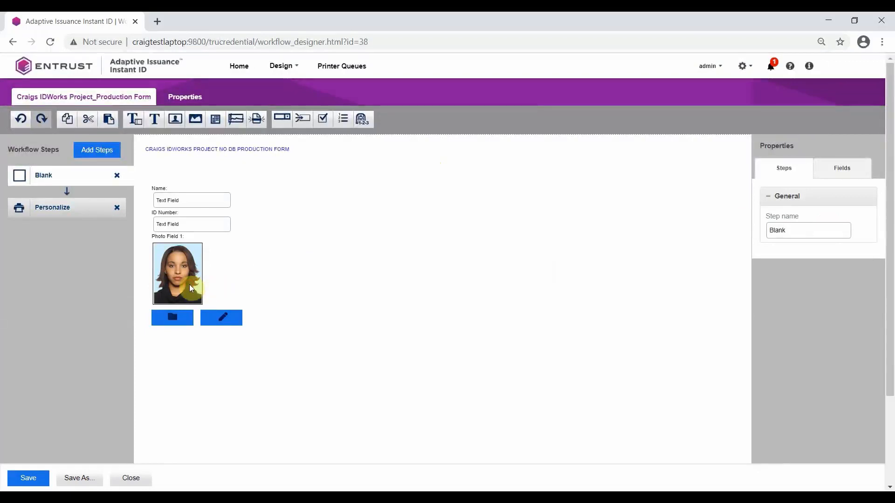
left_click_drag(189, 284, 189, 303)
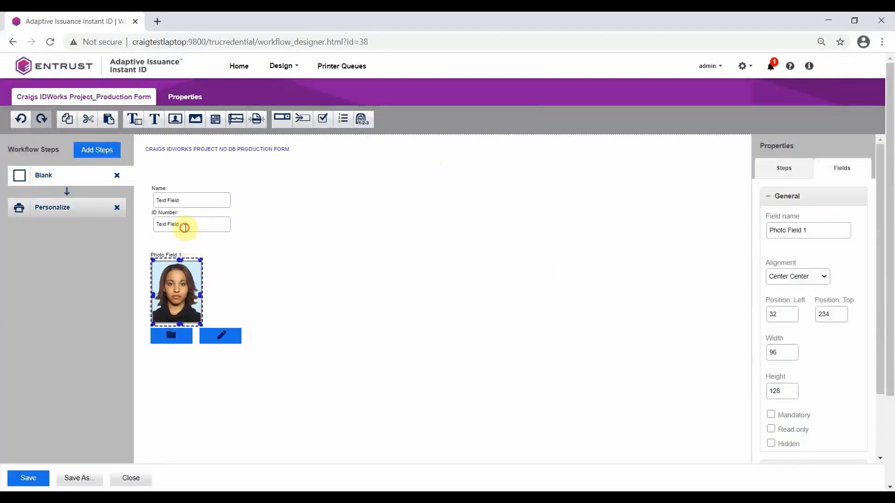
left_click_drag(186, 227, 184, 233)
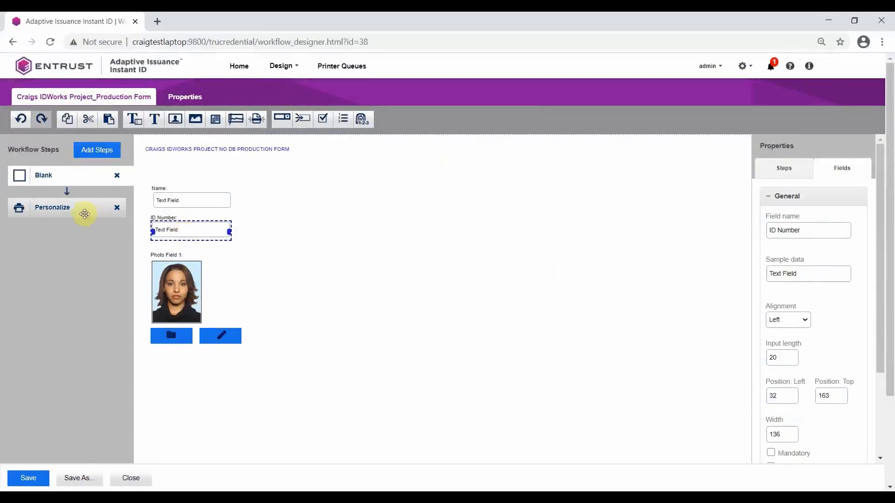
Set the job name identifier of the workflow's Personalize step to Workflow name and timestamp in the advanced properties
left_click(84, 214)
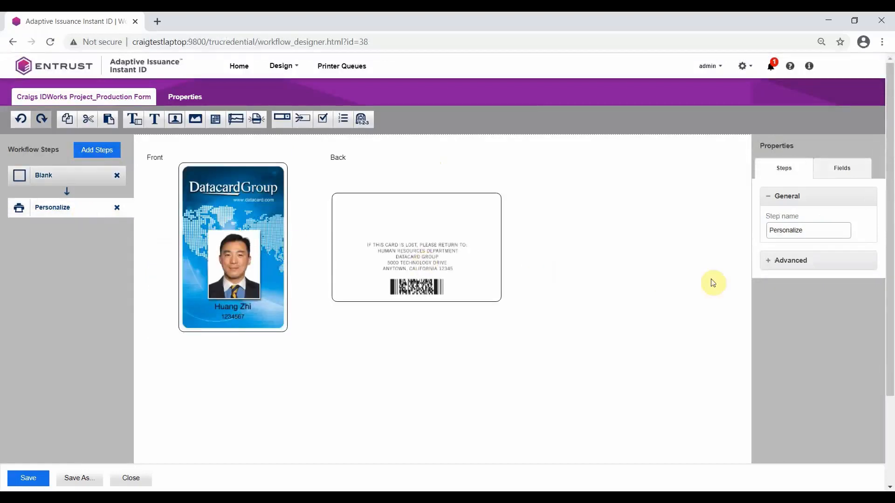
left_click(767, 262)
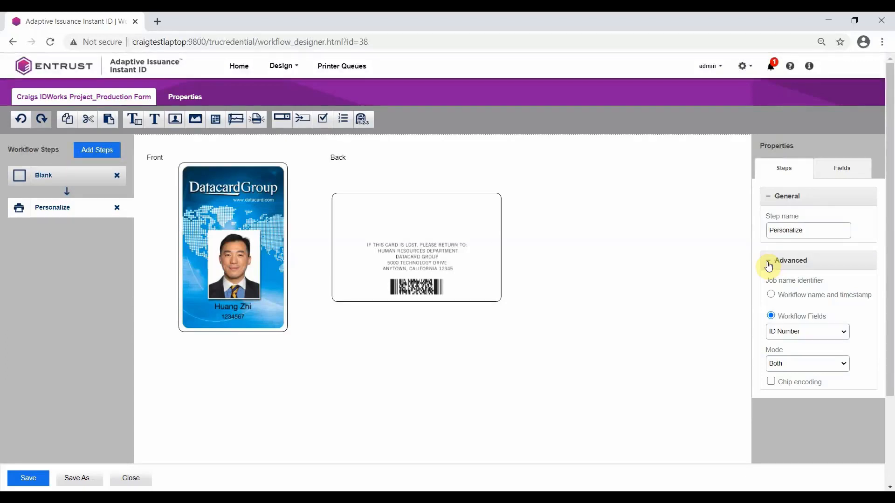
left_click(845, 331)
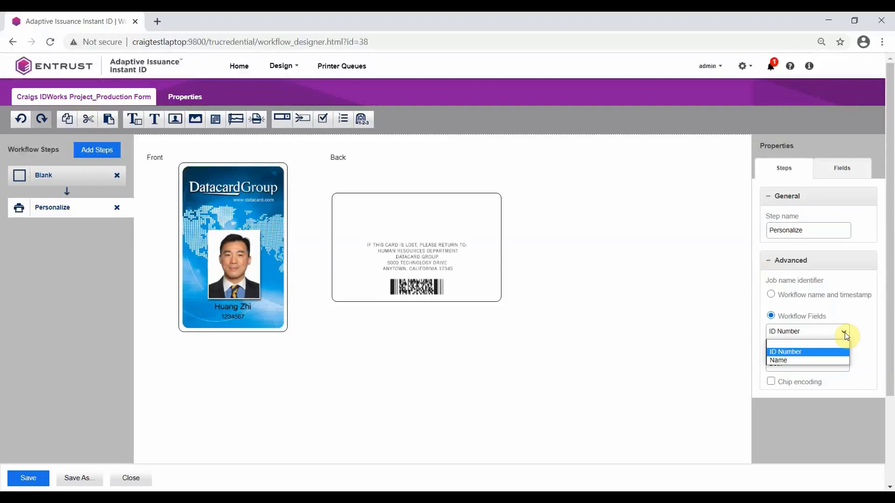
left_click(771, 295)
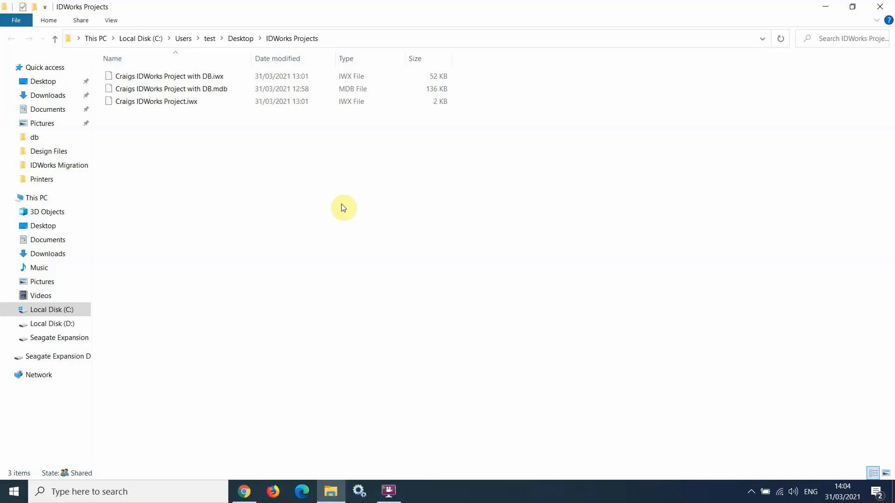
Copy the name "Craigs IDWorks Project with DB" from the .mdb file in the IDWorks Projects folder
right_click(195, 87)
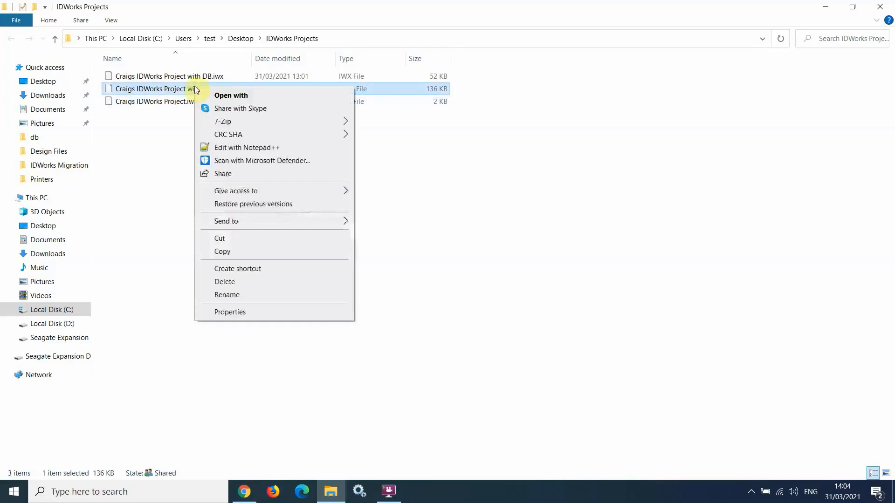
left_click(243, 294)
right_click(191, 88)
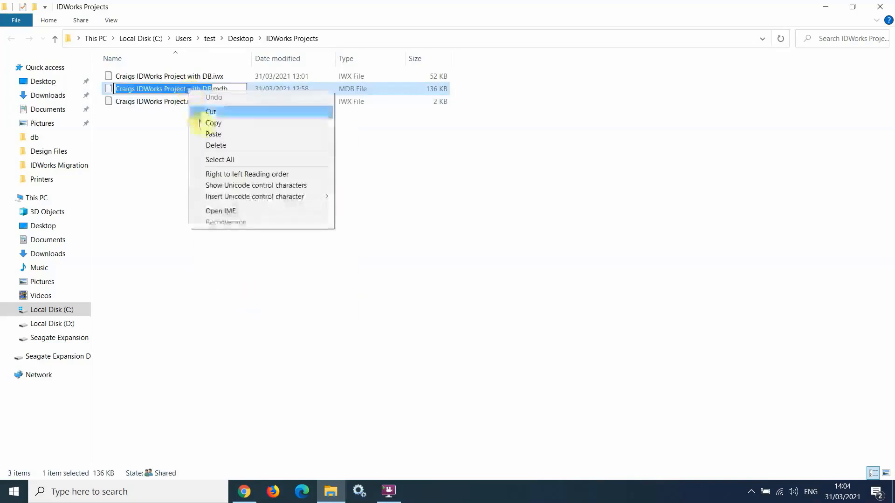
left_click(200, 123)
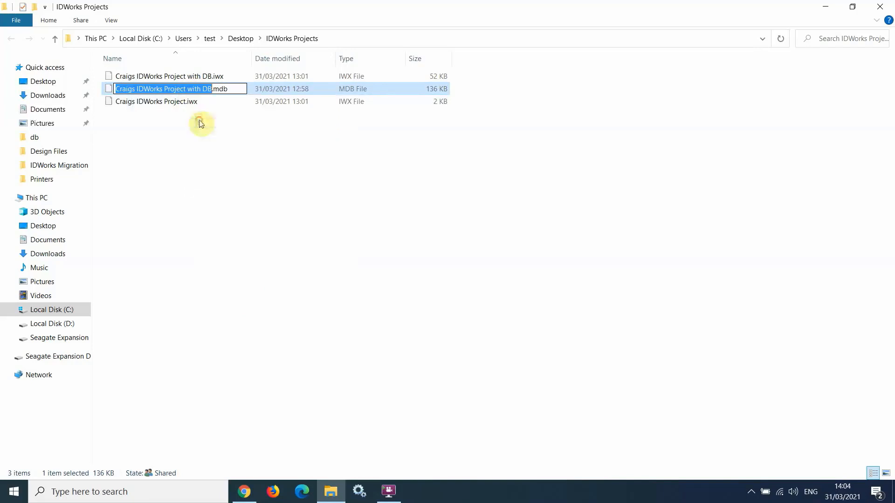
Switch to Adaptive Issuance Instant ID and start a new database data source named "Craigs IDWorks Project with DB"
left_click(245, 492)
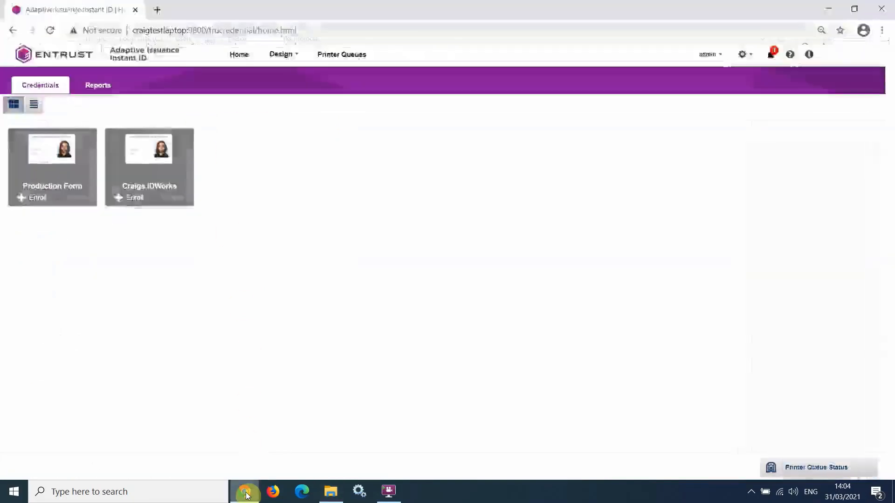
left_click(744, 55)
left_click(751, 69)
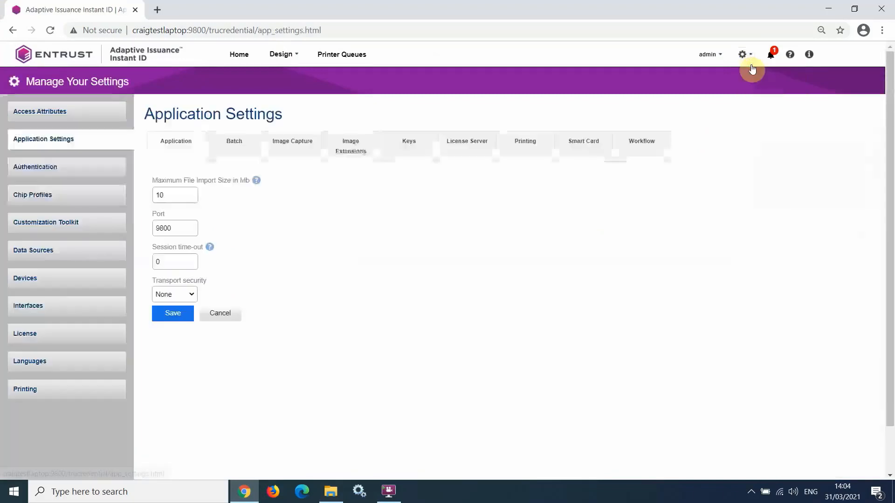
left_click(98, 253)
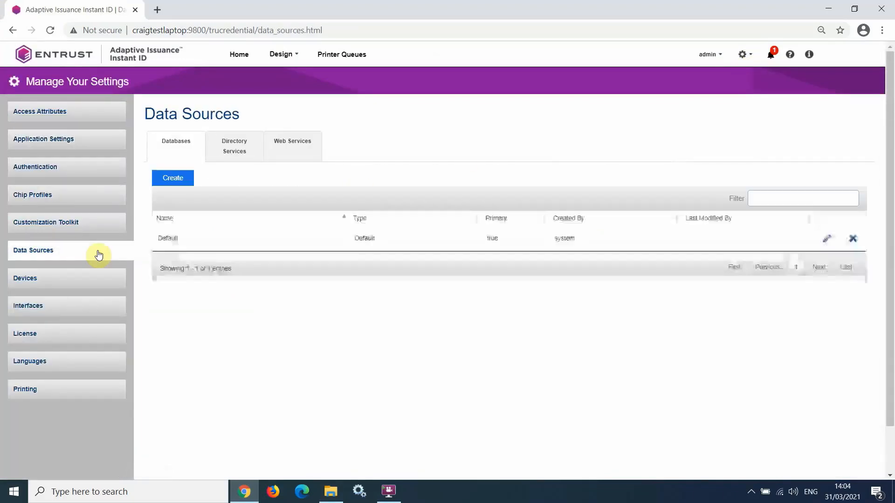
left_click(173, 179)
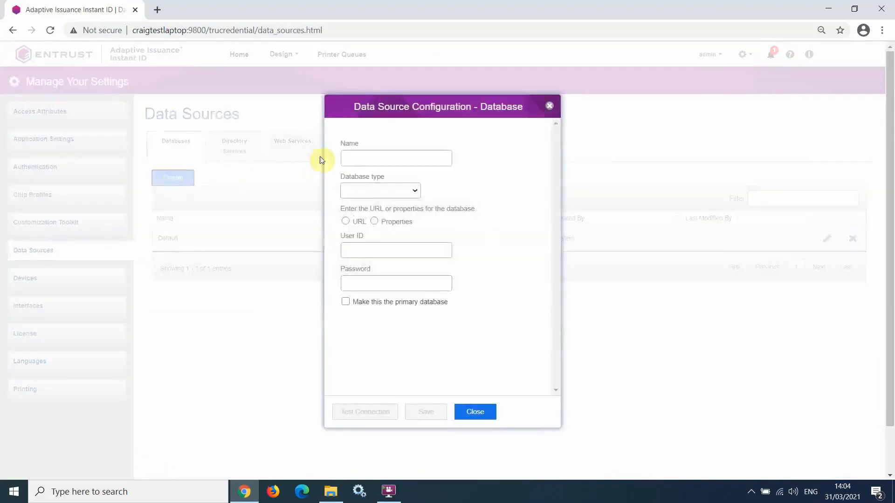
right_click(347, 157)
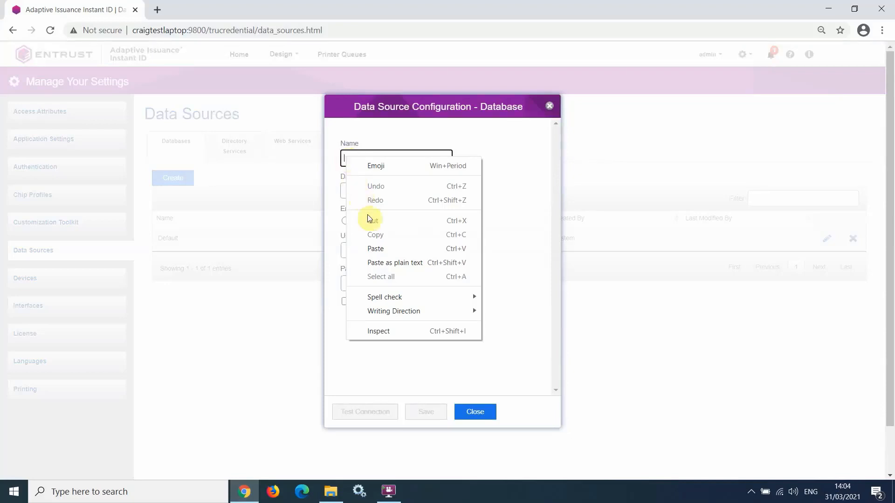
left_click(377, 248)
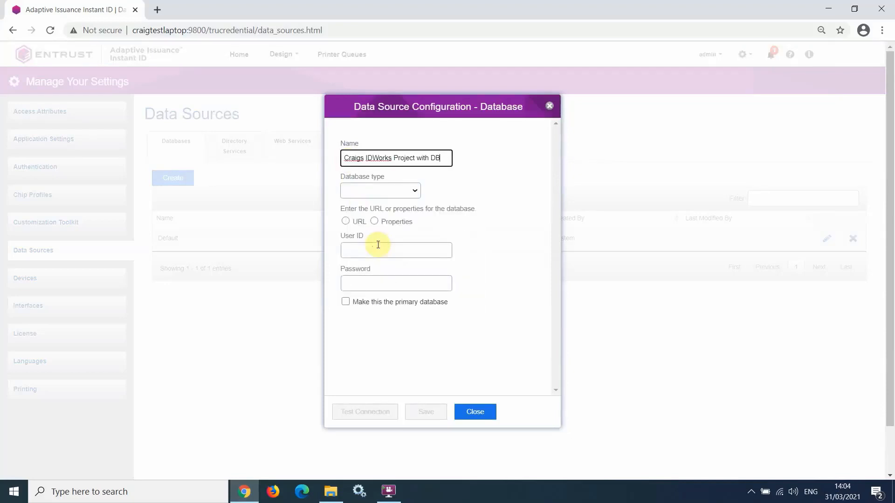
Copy the IDWorks Projects folder path C:\Users\test\Desktop\IDWorks Projects from File Explorer and return to the data source configuration
left_click(331, 494)
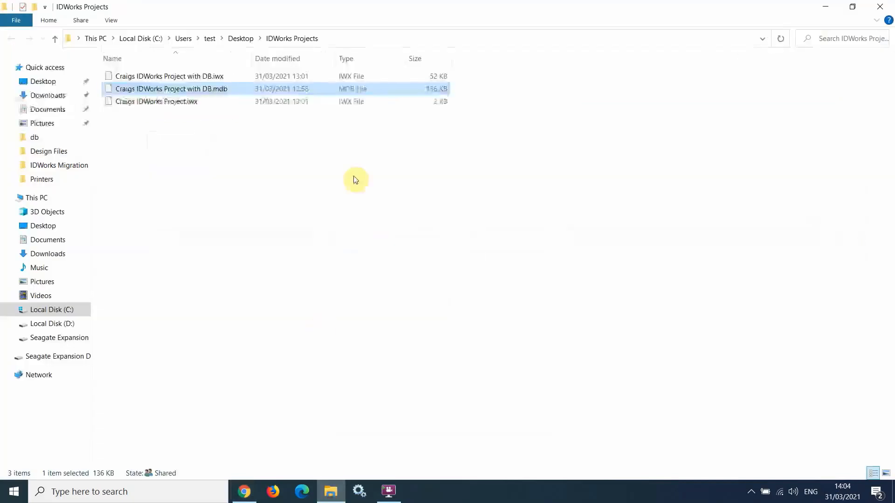
left_click(335, 47)
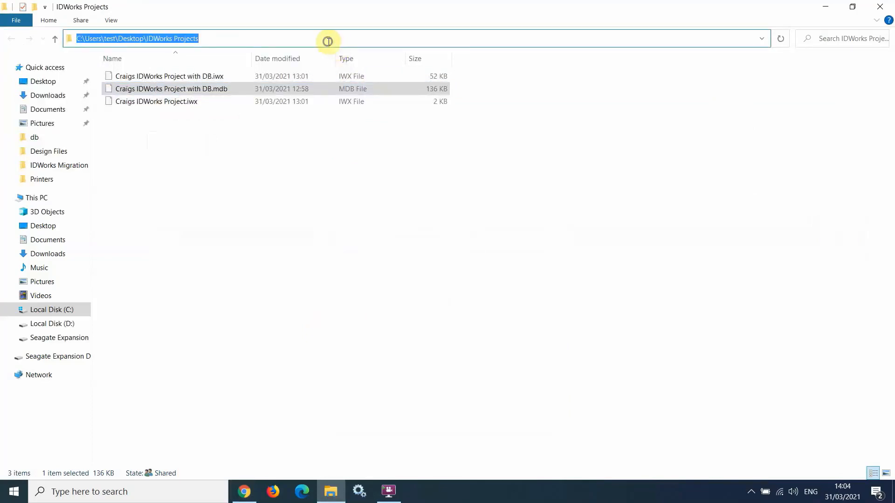
right_click(328, 41)
left_click(348, 74)
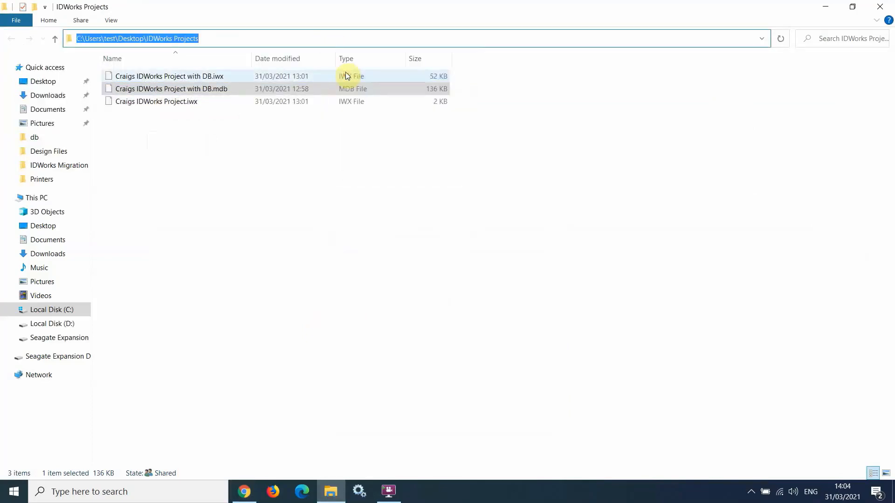
left_click(826, 7)
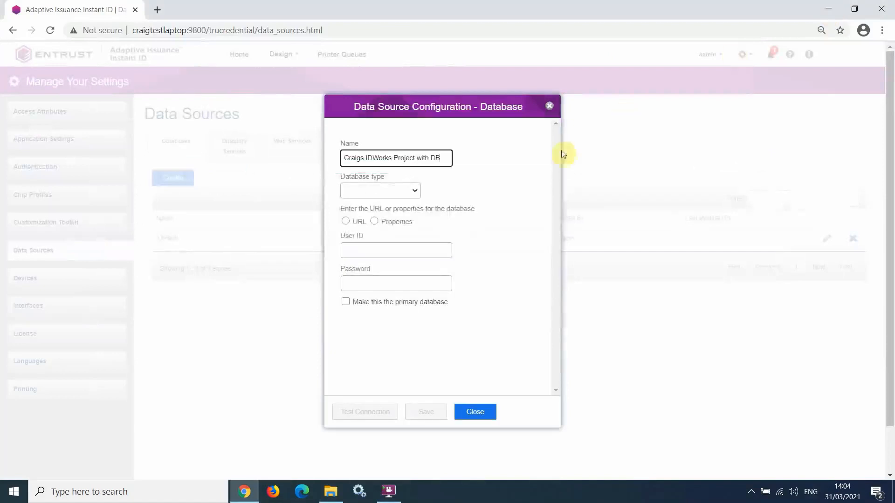
Set the database type to Microsoft Access, defined by properties, and enter C:\Users\test\Desktop\IDWorks Projects as the full file path
left_click(371, 191)
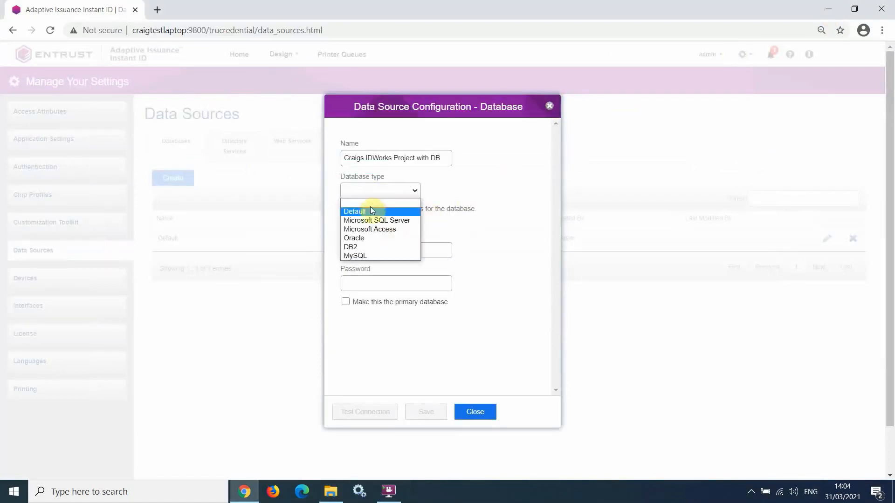
left_click(371, 228)
left_click(375, 223)
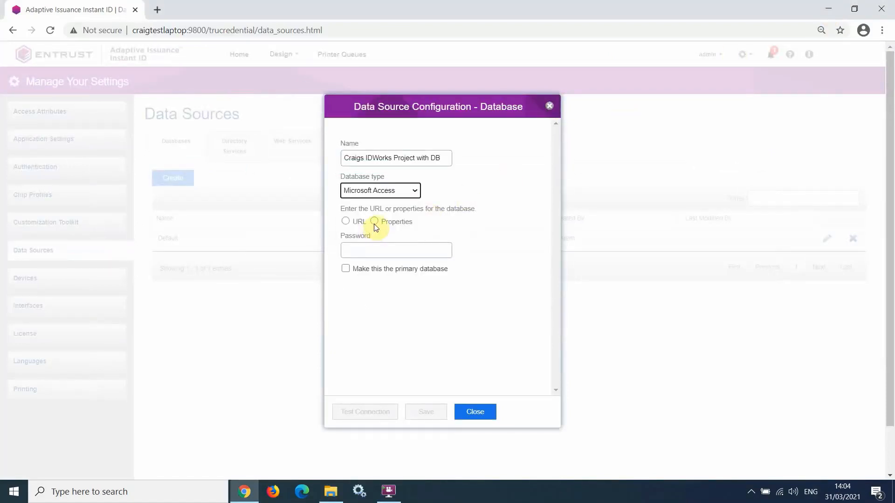
left_click(365, 250)
right_click(365, 251)
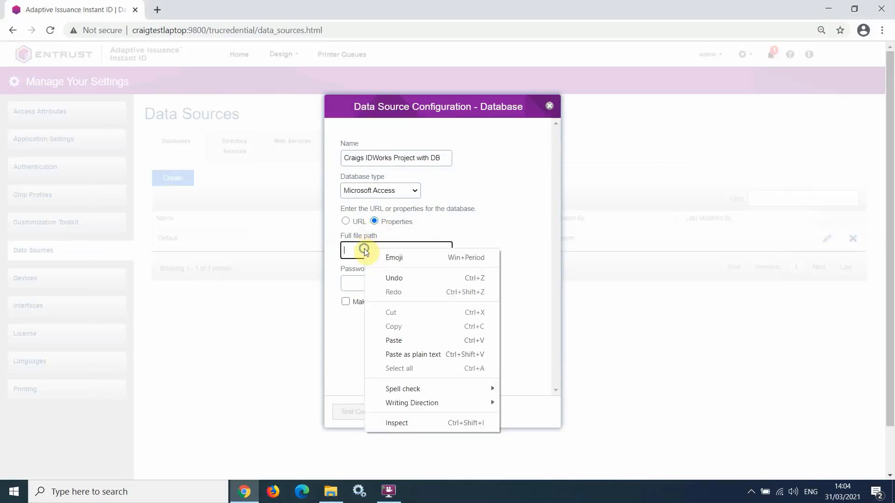
left_click(398, 340)
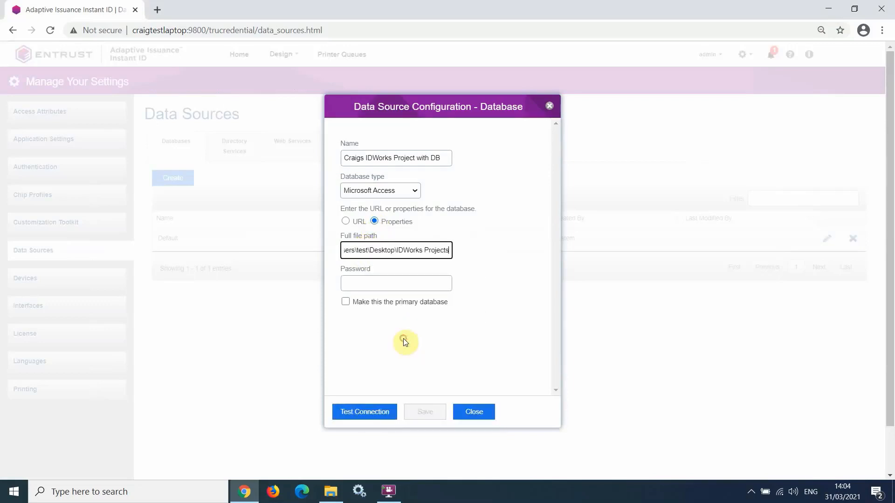
Append \Craigs IDWorks Project with DB.mdb to the full file path and save the data source after testing its connection
left_click_drag(440, 158, 345, 159)
right_click(353, 161)
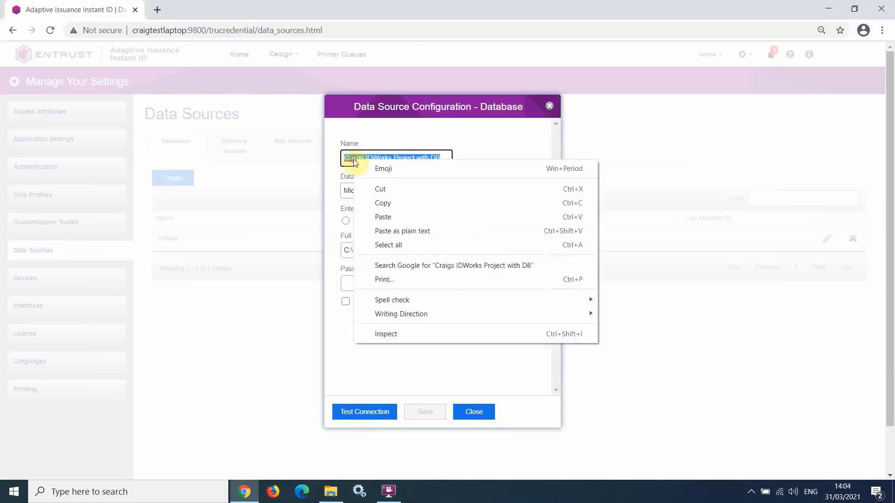
left_click(386, 200)
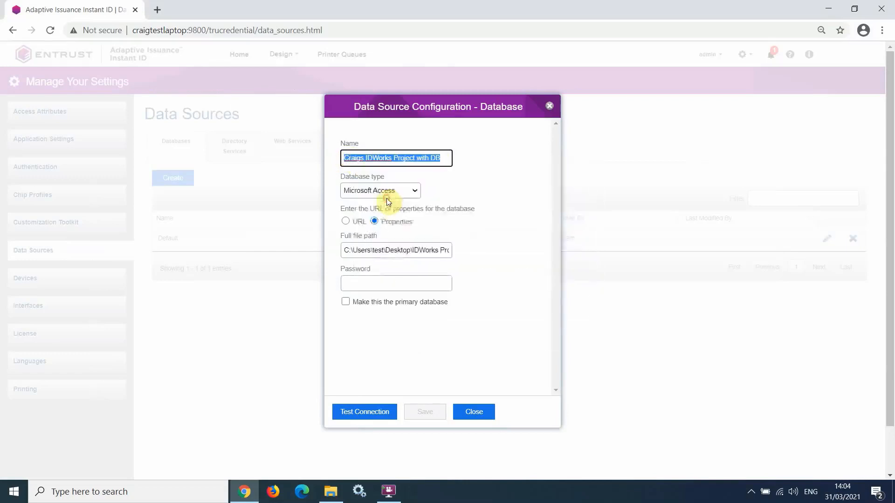
left_click(440, 251)
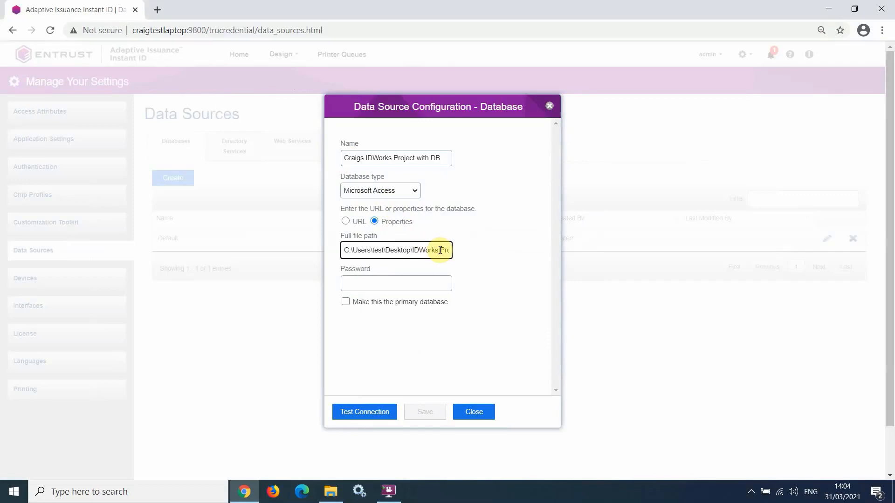
key("End")
type("\\")
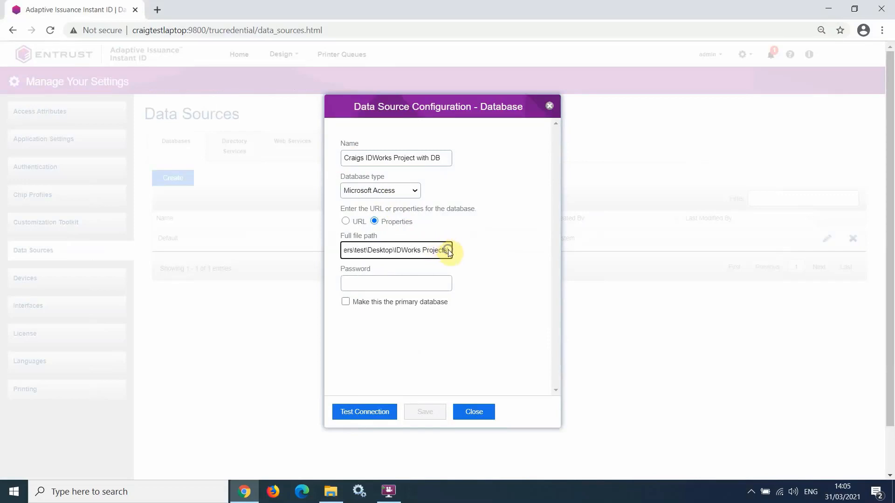
right_click(449, 250)
left_click(489, 337)
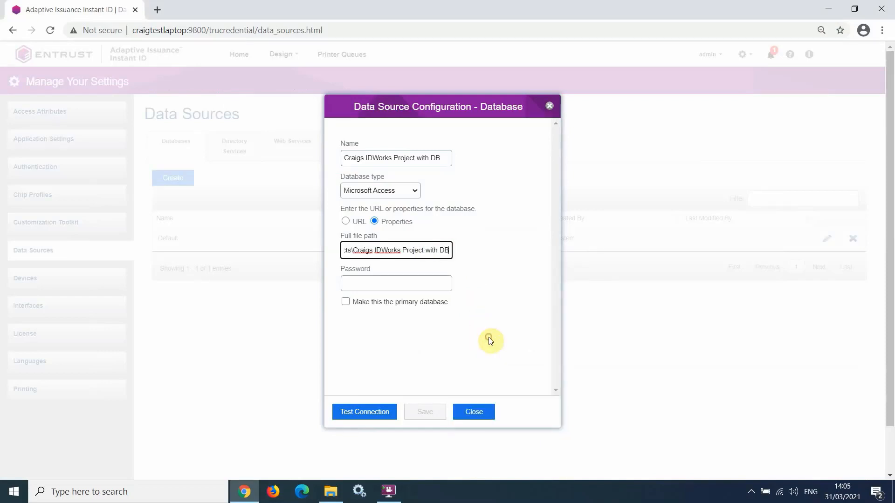
type(".mdb")
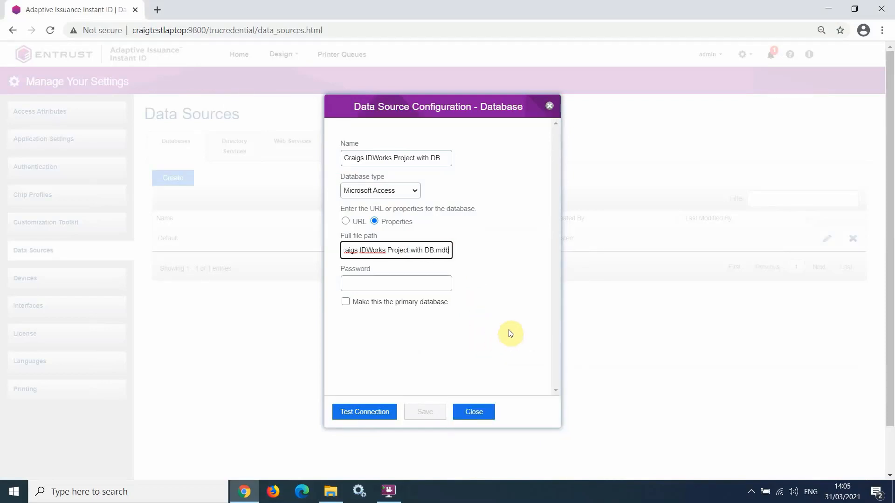
left_click(386, 414)
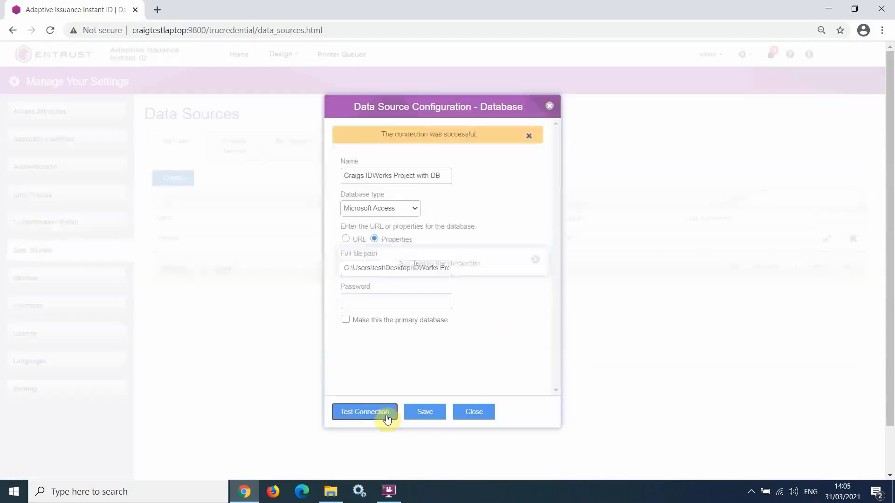
left_click(407, 412)
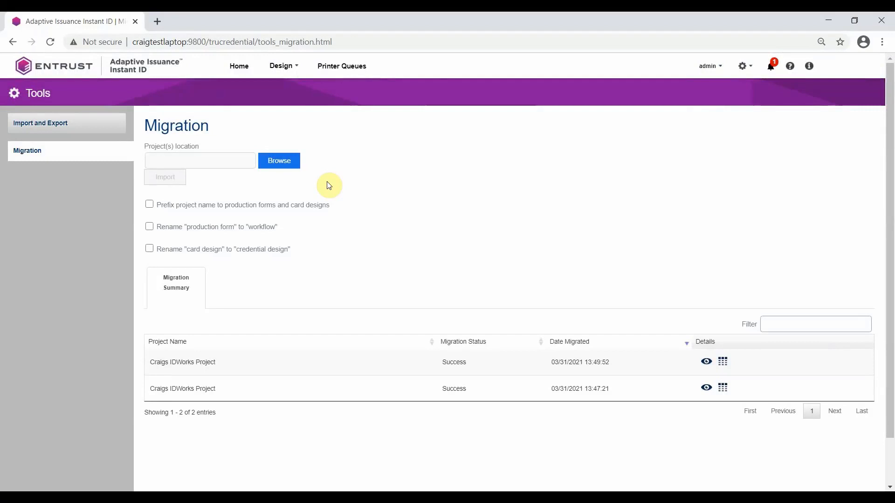
Migrate Craigs IDWorks Project with DB.iwx with the project name prefix and both the workflow and credential design renaming options enabled
left_click(278, 161)
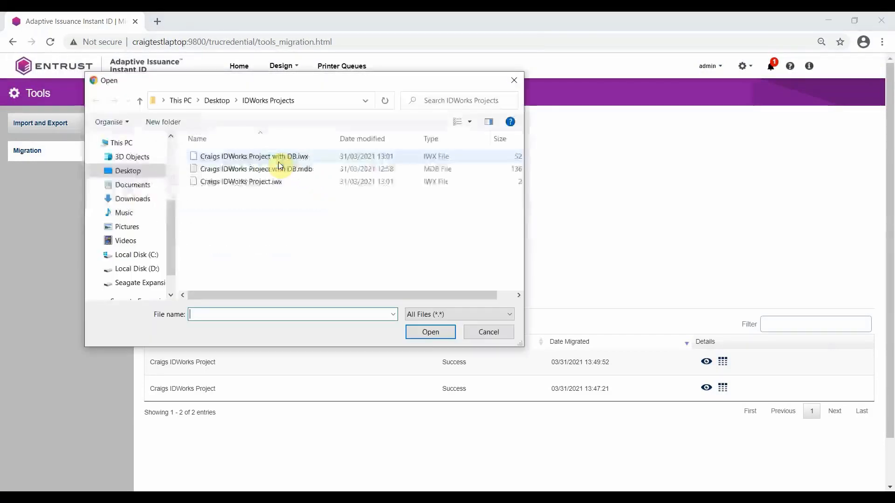
left_click(279, 161)
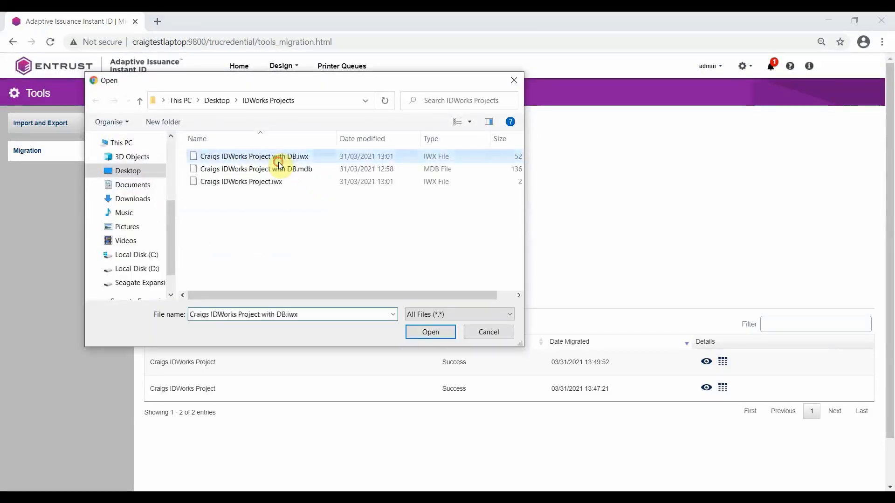
left_click(424, 332)
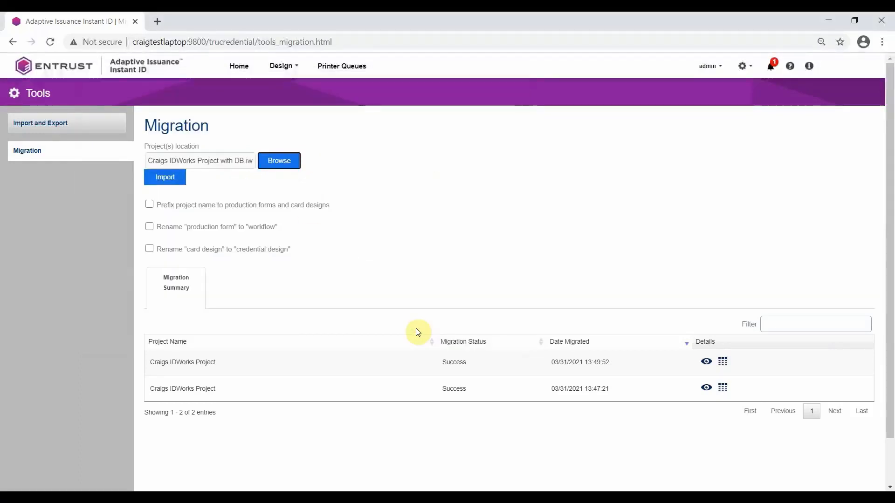
left_click(149, 206)
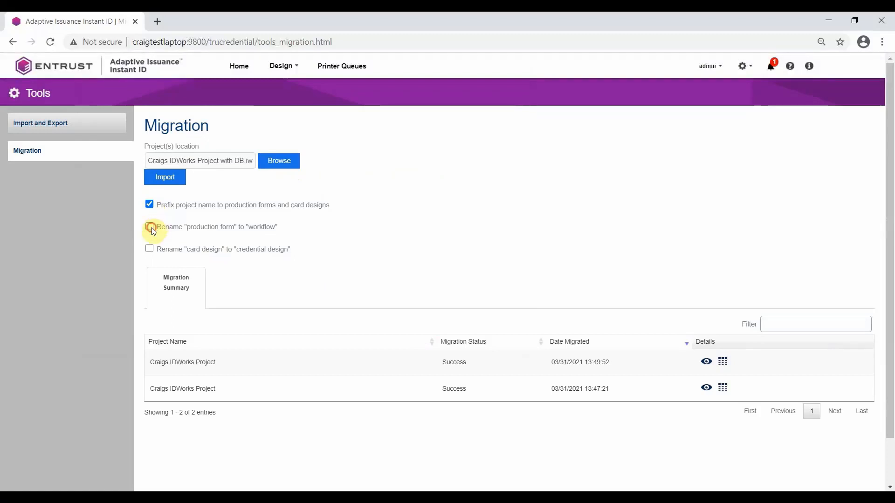
left_click(150, 248)
left_click(162, 179)
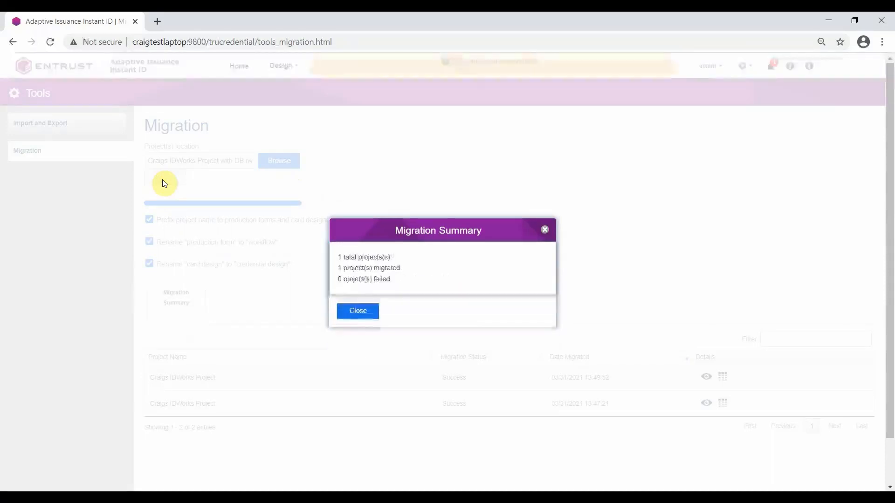
left_click(358, 311)
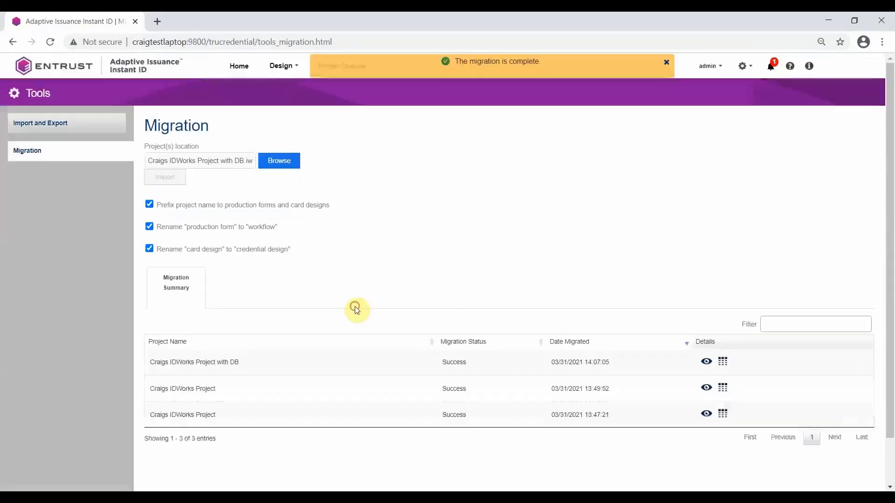
Examine the migrated project's details and the source and target data sources in its workflow properties
left_click(722, 363)
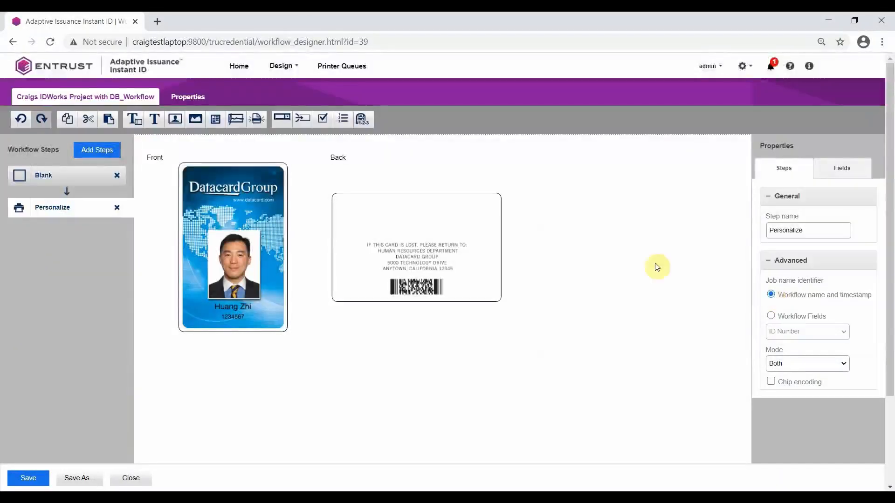
left_click(187, 98)
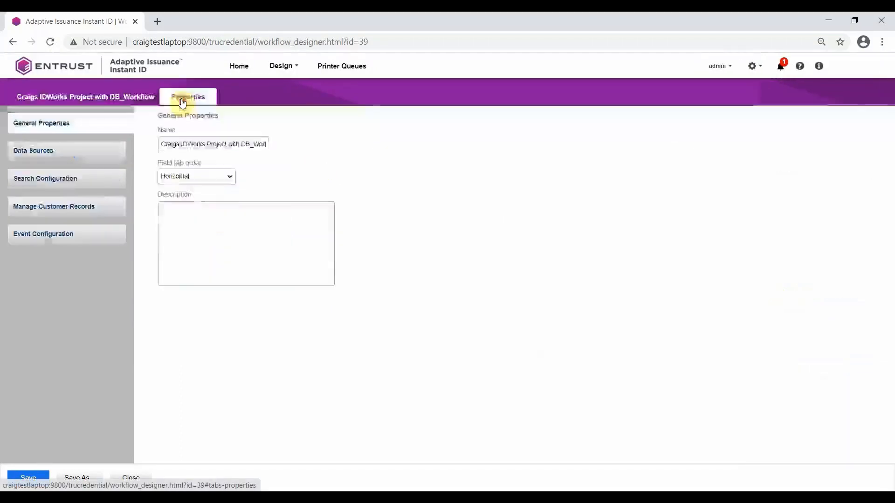
left_click(90, 152)
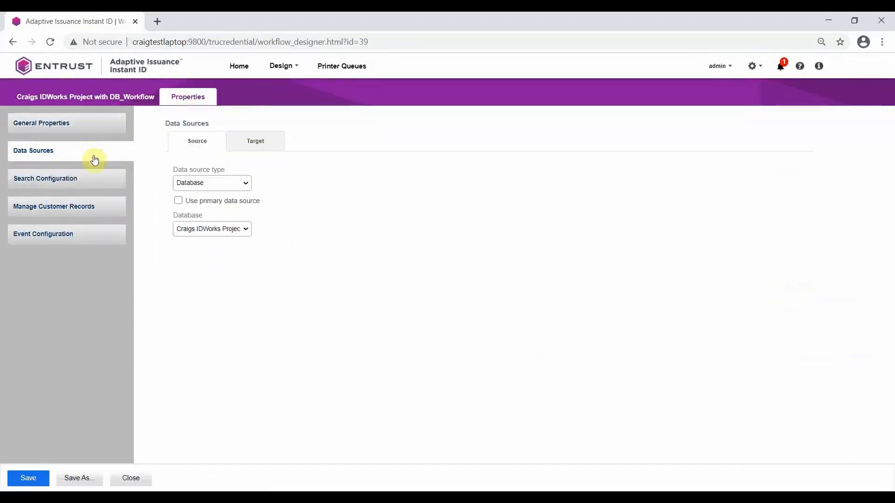
left_click(245, 230)
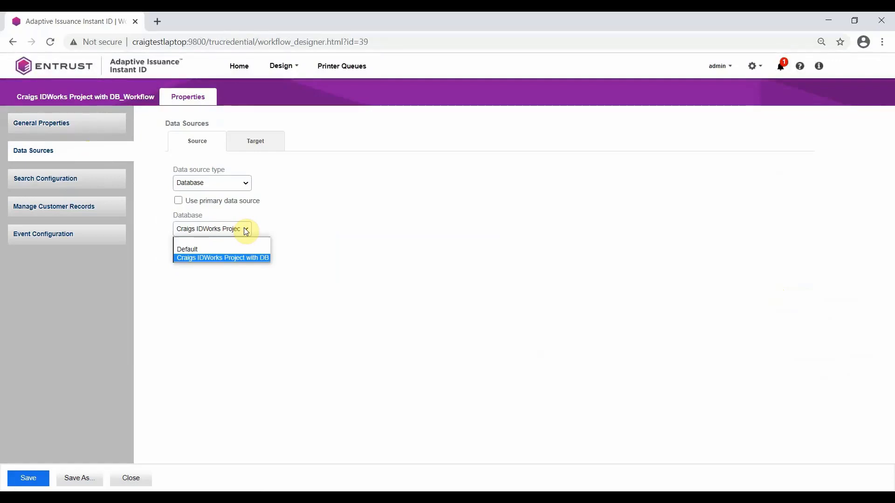
left_click(246, 149)
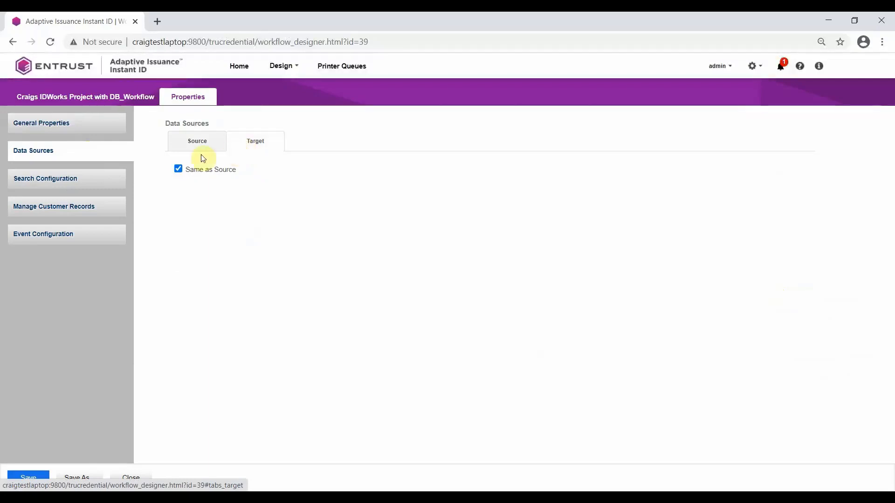
Add Photo Field 1 to the configured fields of the workflow's search configuration and save the workflow
left_click(100, 181)
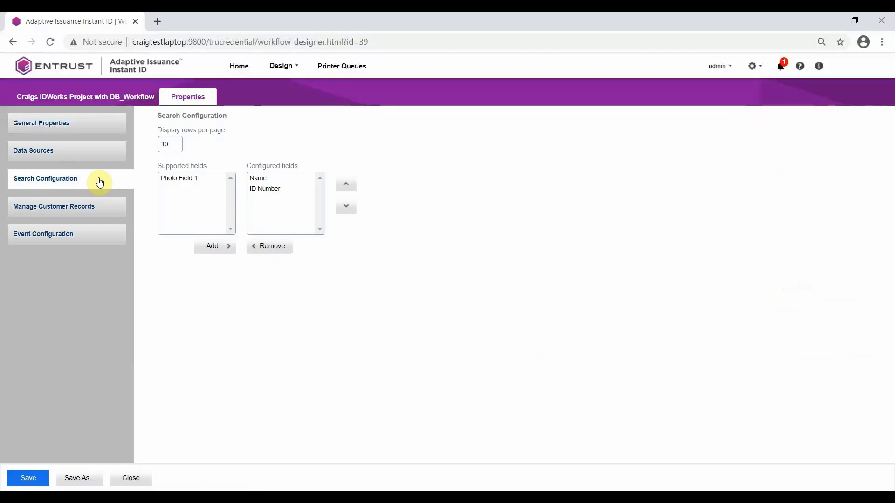
left_click(176, 179)
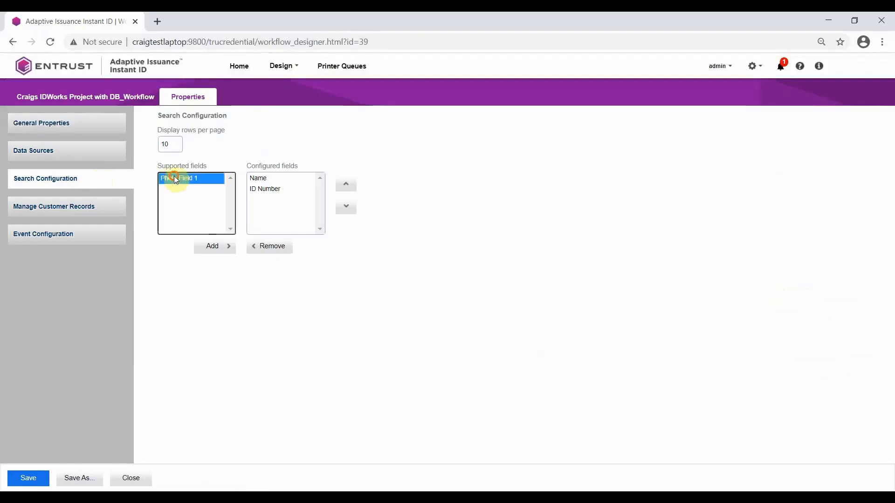
left_click(211, 247)
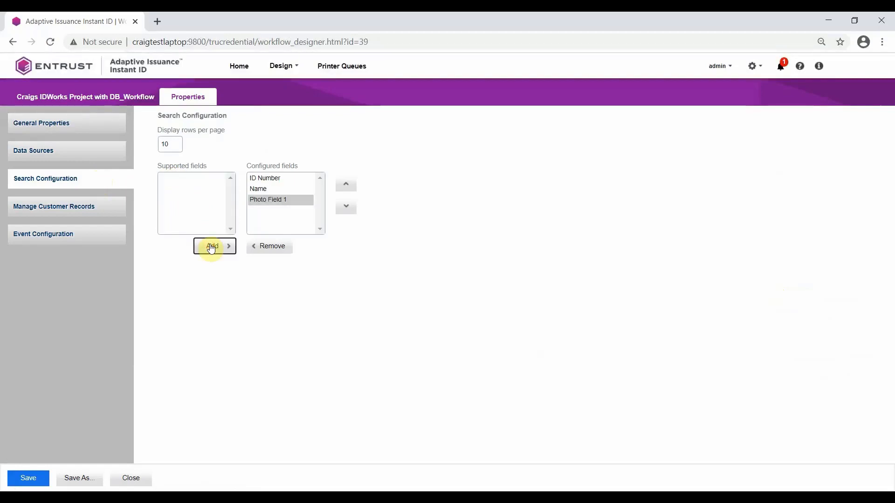
left_click(39, 479)
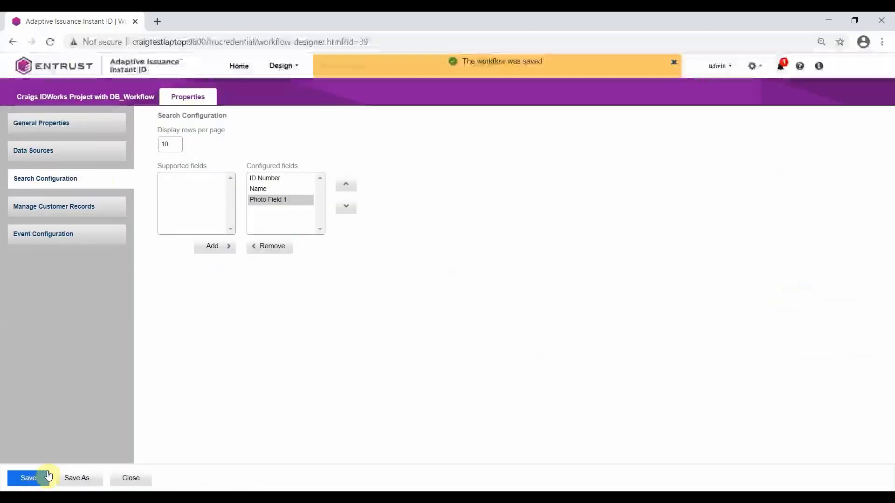
Examine the field connections between the database table, the workflow and the credential design
left_click(280, 66)
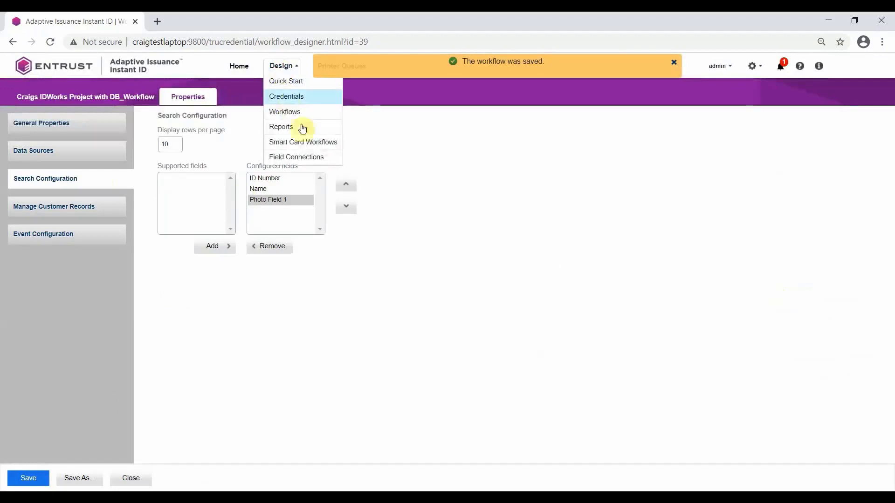
left_click(305, 157)
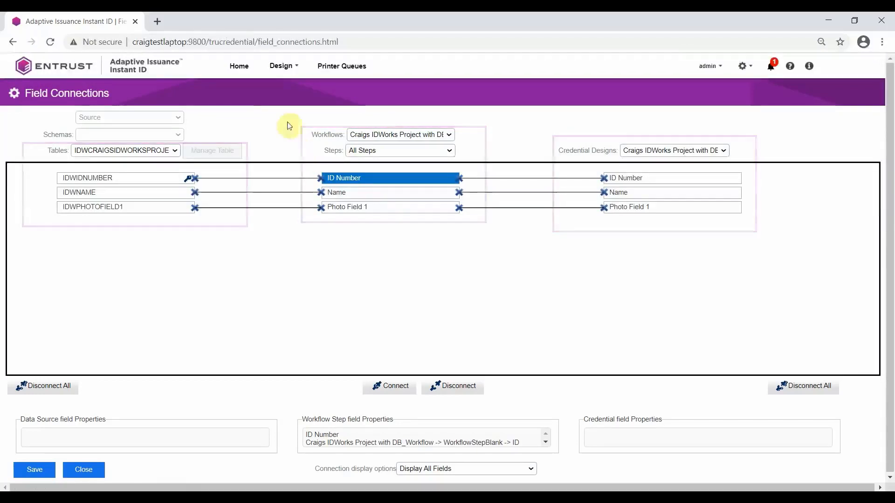
Search the Craigs IDWorks Project with DB workflow without search values, load the first record and print its credential
left_click(239, 66)
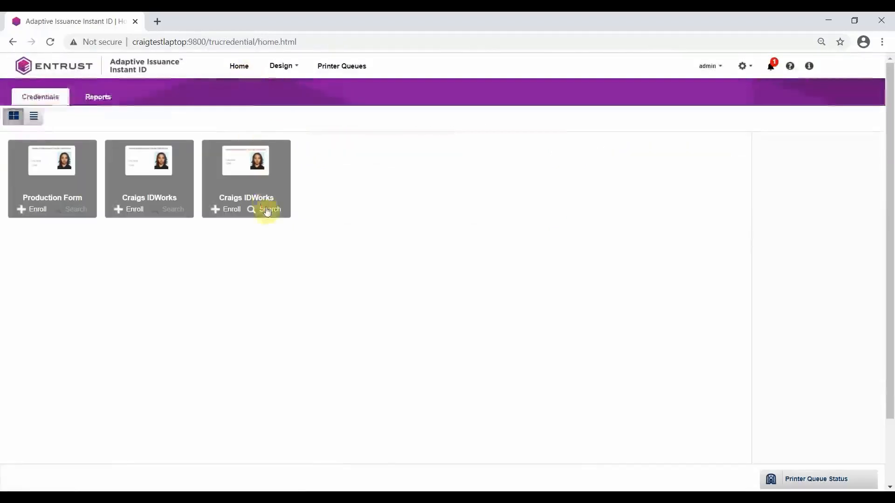
left_click(267, 211)
left_click(30, 466)
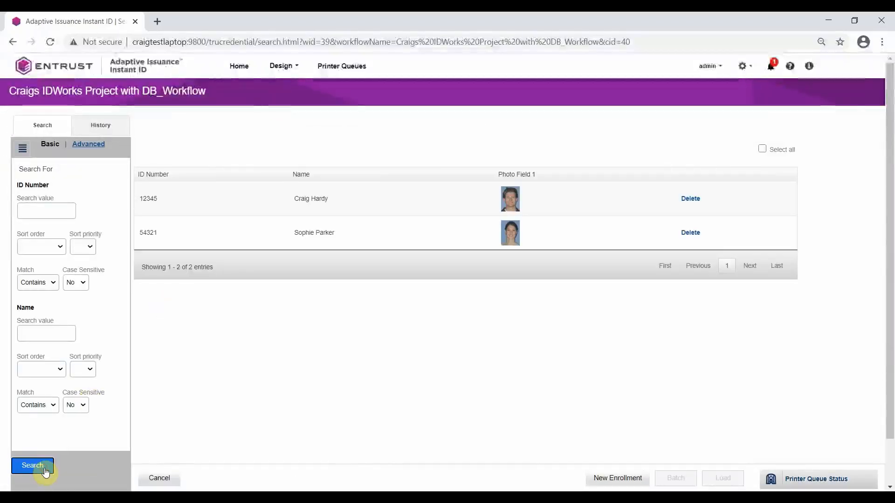
left_click(313, 204)
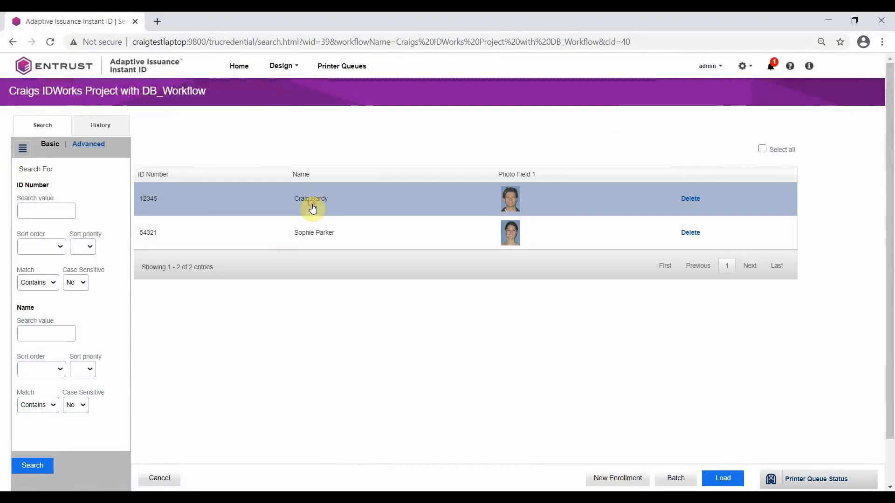
left_click(723, 479)
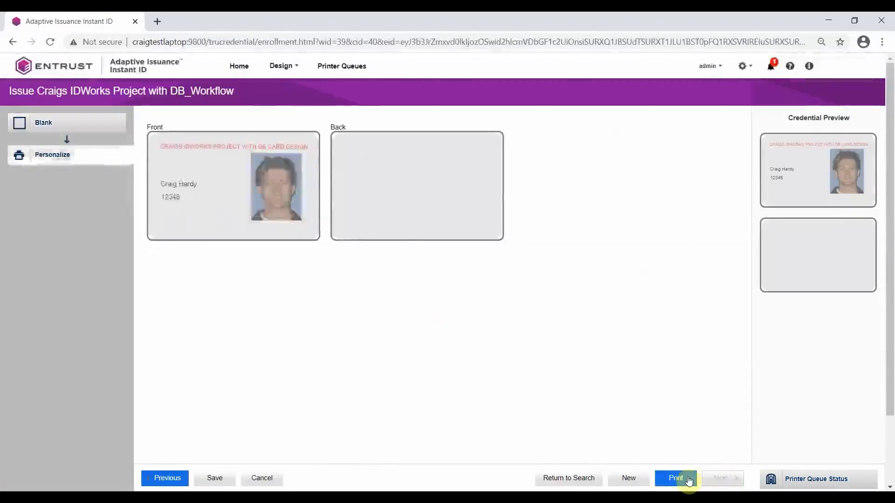
left_click(675, 478)
left_click(368, 356)
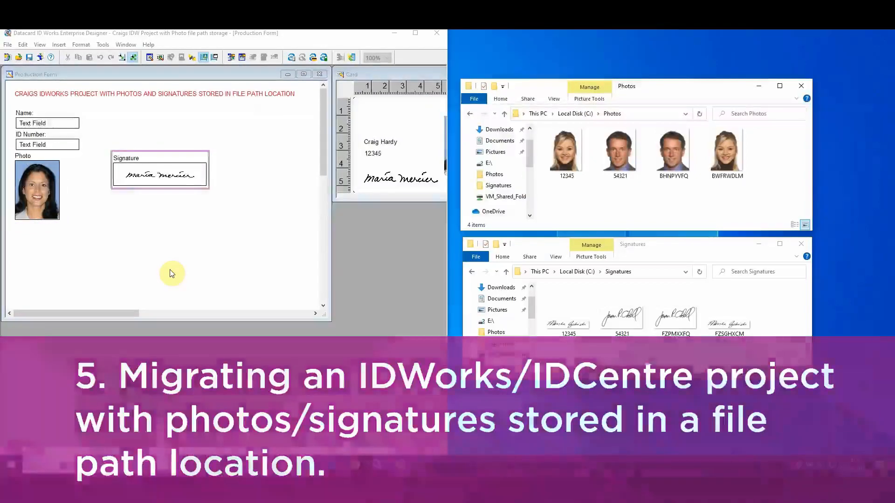
In ID Works Enterprise Designer, examine the storage format, file name field and path of the production form's photo field
right_click(41, 202)
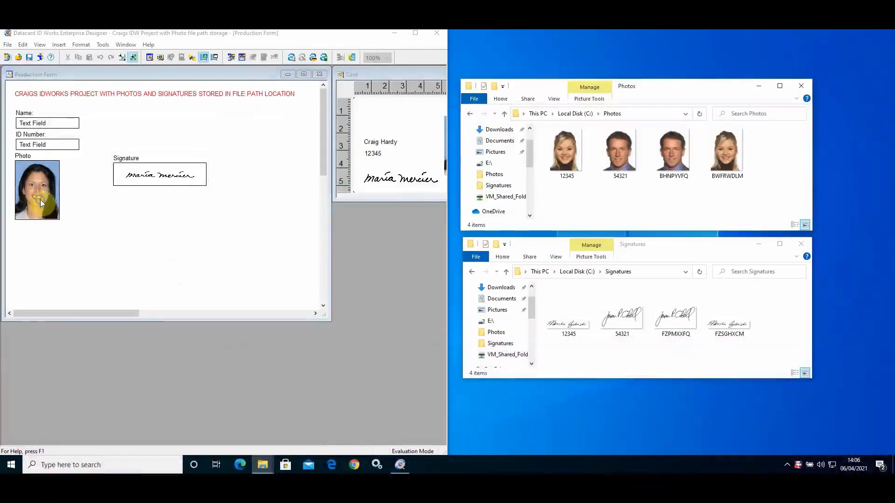
left_click(88, 353)
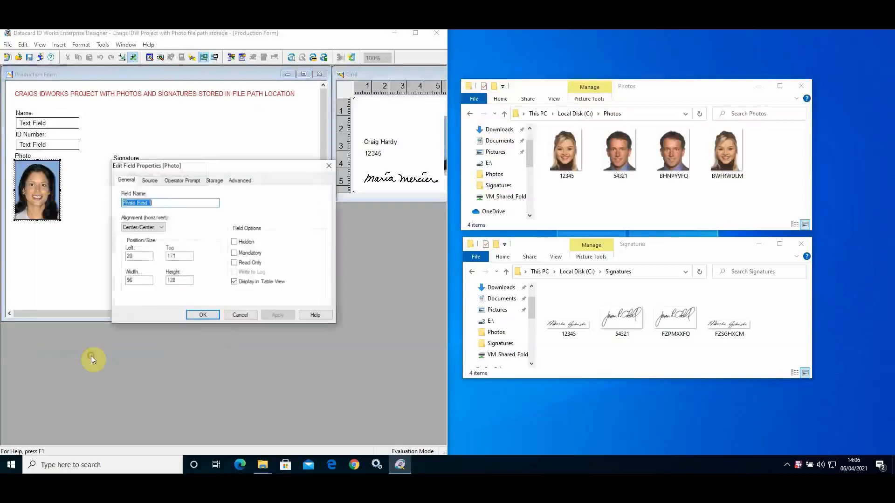
left_click(215, 180)
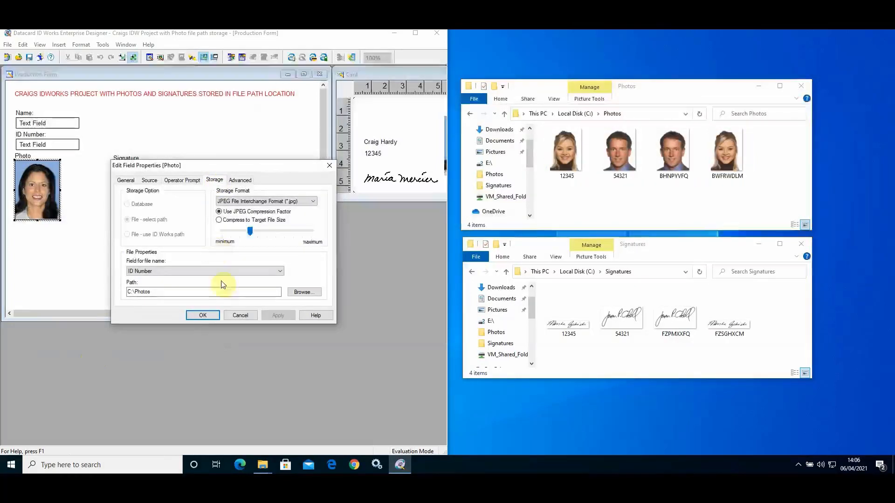
left_click(232, 316)
Examine the storage settings in the properties of the production form's signature field
left_click(158, 176)
right_click(159, 176)
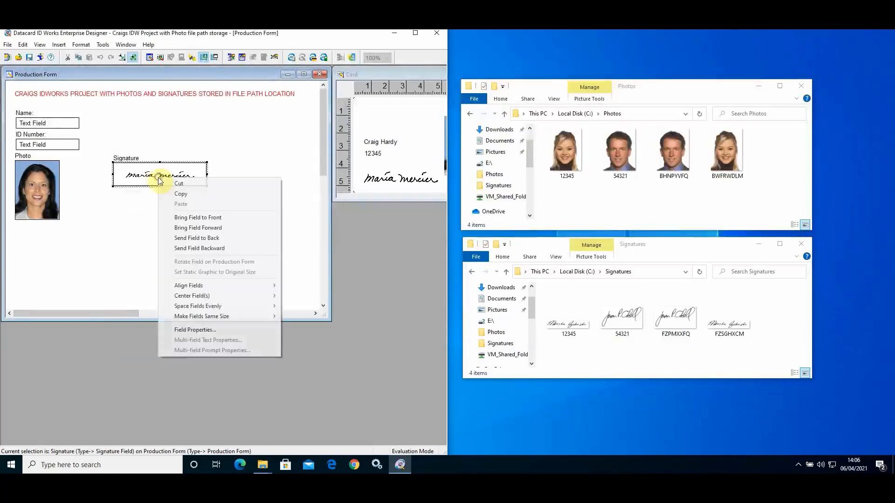
left_click(206, 329)
left_click(206, 181)
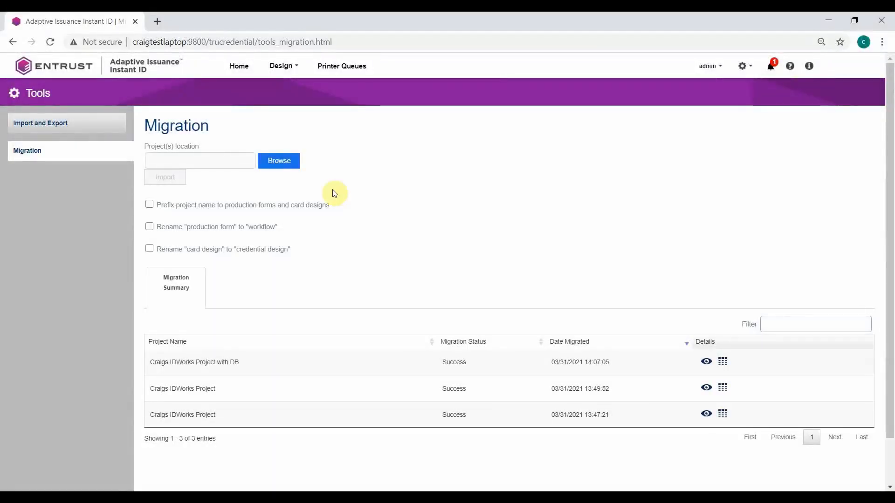
In Adaptive Issuance Instant ID, choose Craigs IDW Project with Photo file path storage.iwx from the Photo file path project folder for migration
left_click(282, 163)
double_click(260, 163)
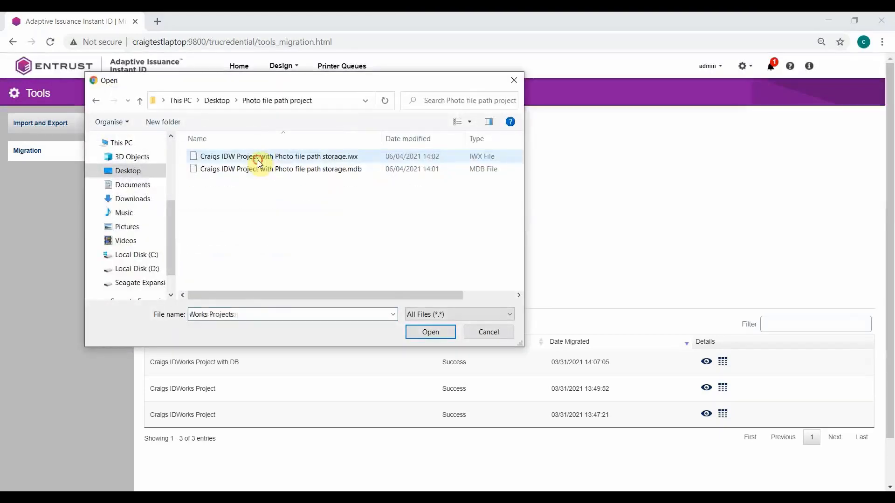
left_click(258, 160)
left_click(426, 331)
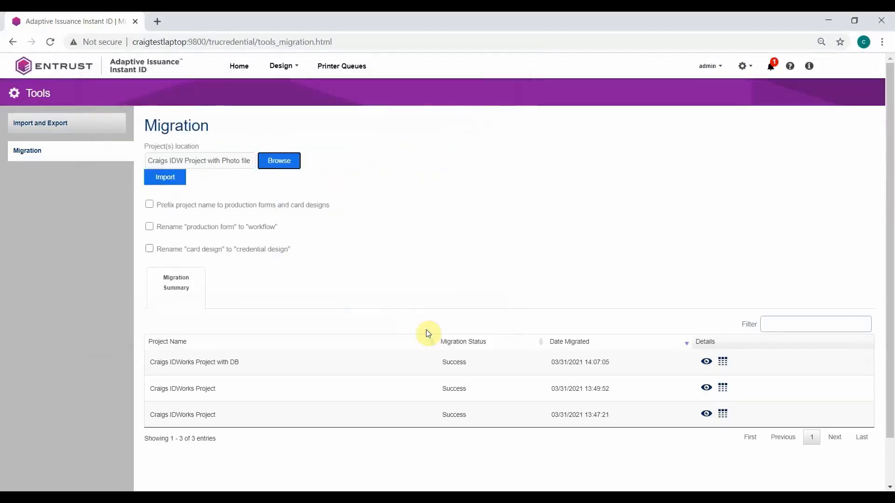
Import the project with the project name prefix and the workflow and credential design renaming options enabled, and open its migration details
left_click(149, 205)
left_click(150, 227)
left_click(149, 249)
left_click(170, 179)
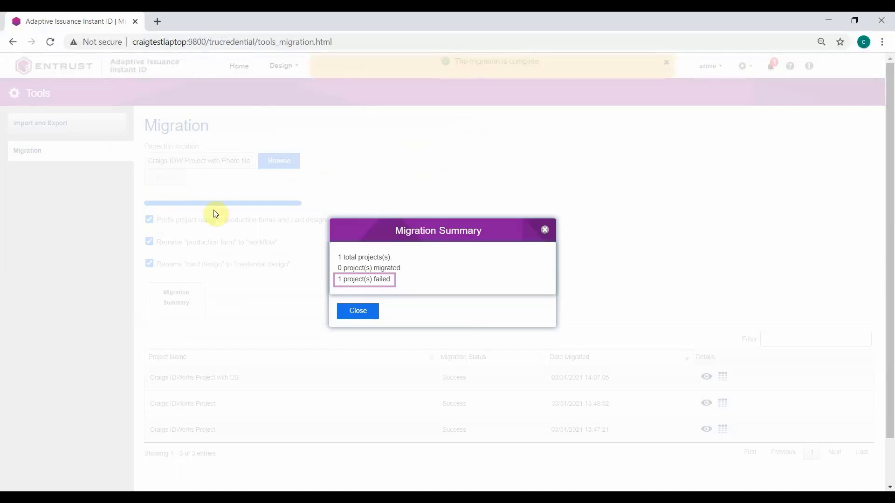
left_click(359, 314)
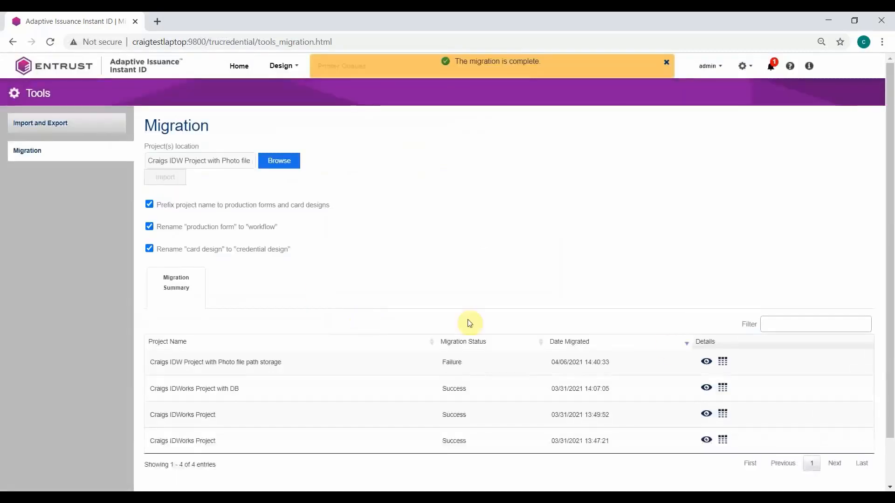
left_click(724, 363)
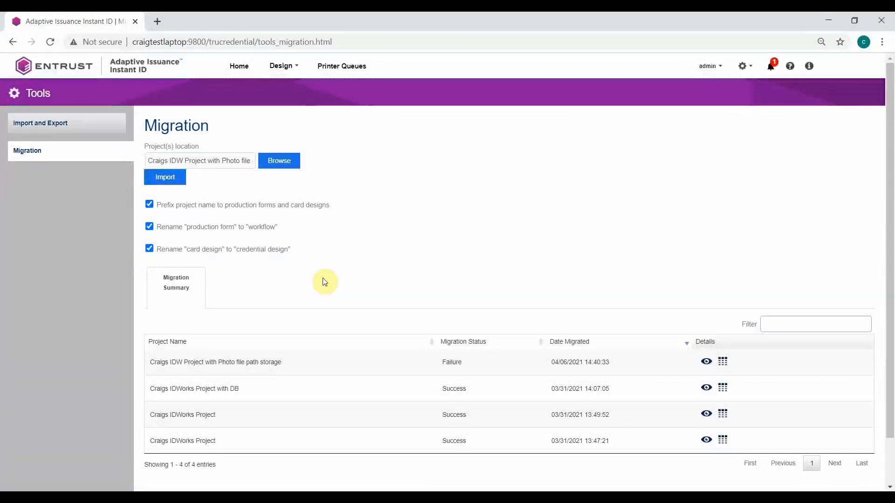
Import the photo file path project again with the same options and open the details of the newest migration entry
left_click(169, 178)
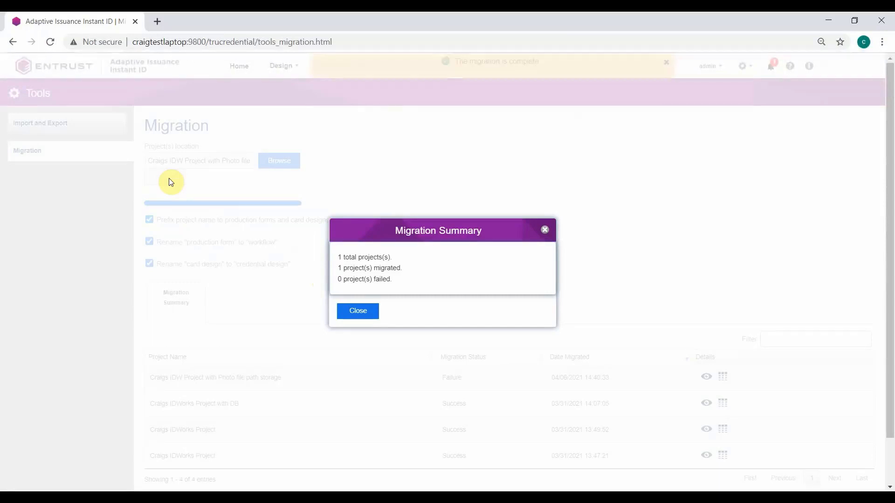
left_click(368, 313)
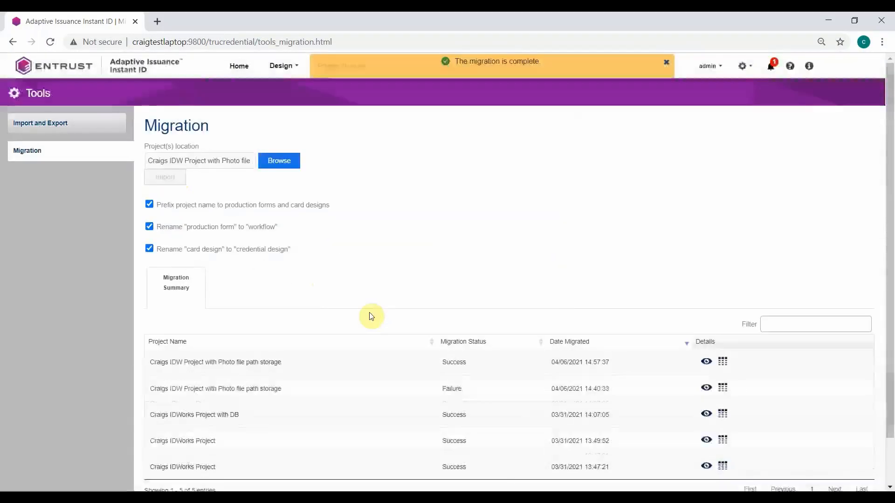
left_click(723, 363)
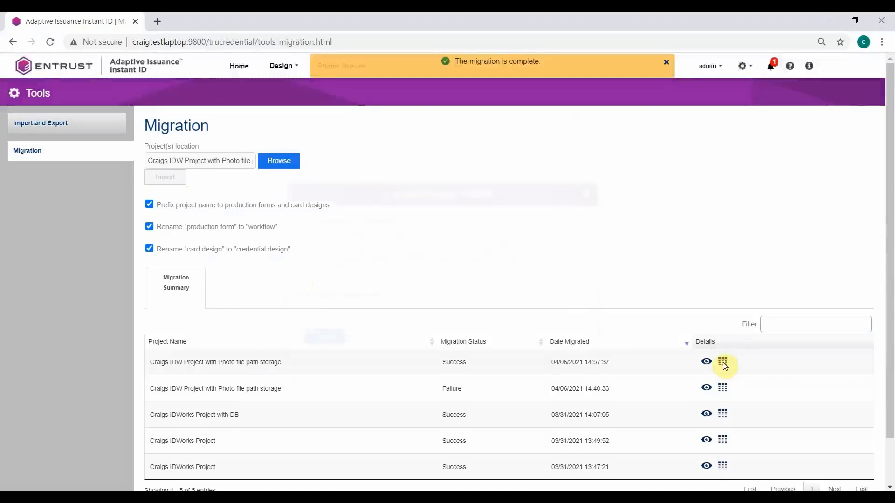